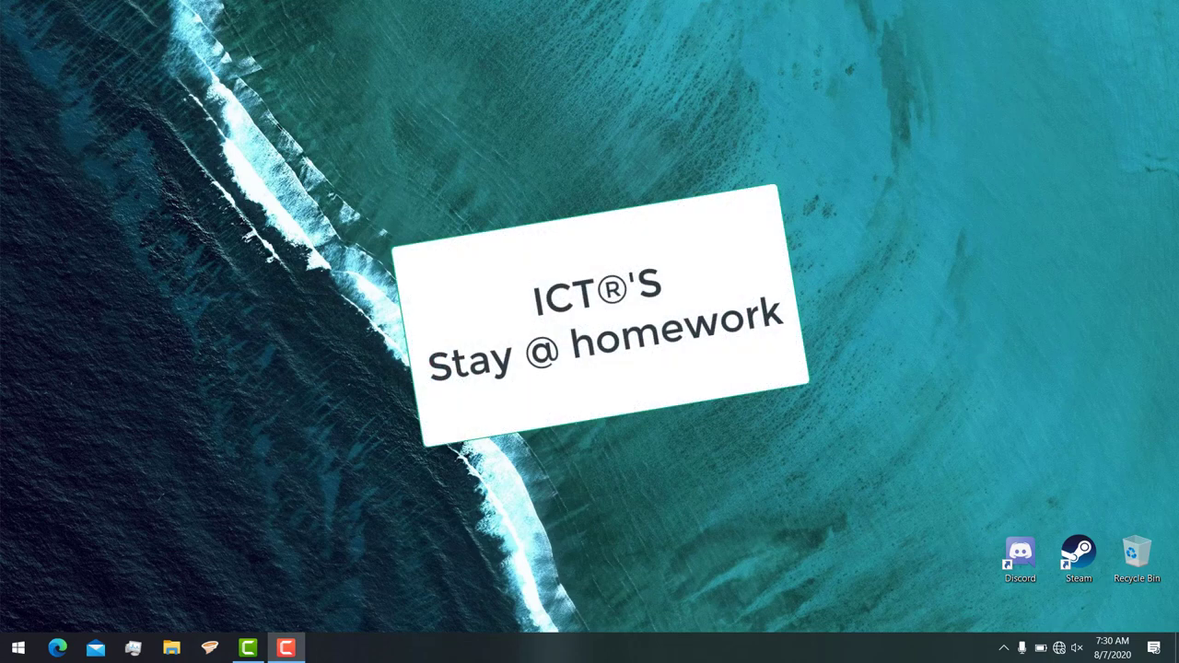
Open the Windows Start menu from the taskbar
left_click(4, 649)
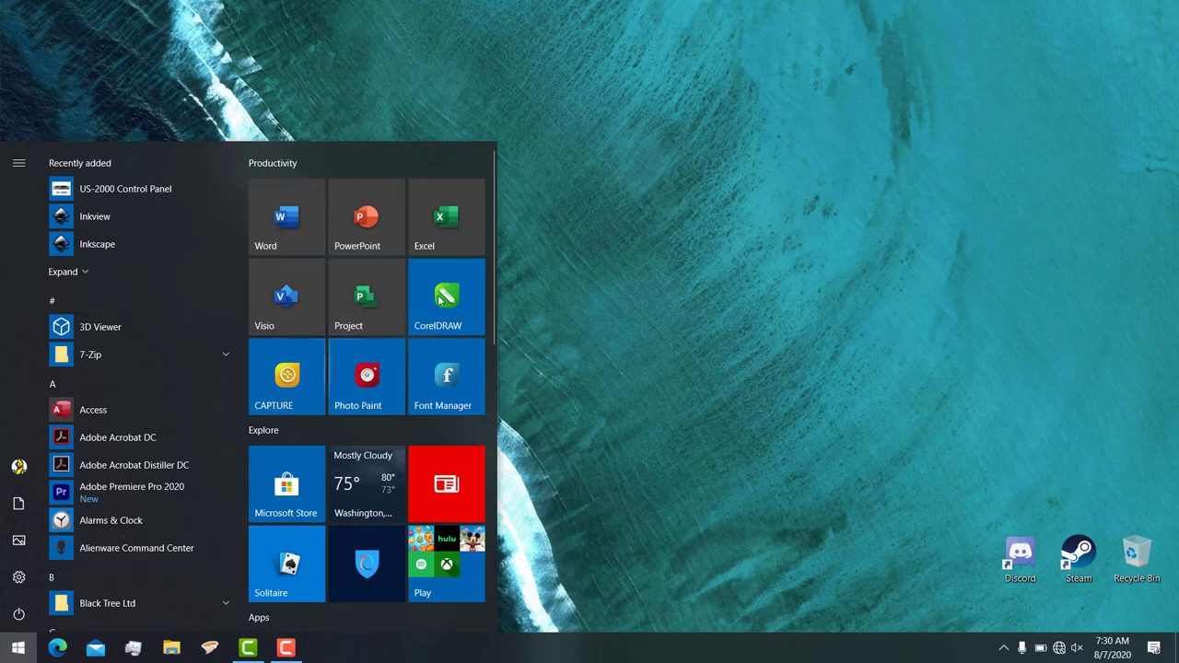
Launch Excel 2019 from the Productivity tiles in the Start menu
left_click(715, 422)
left_click(17, 648)
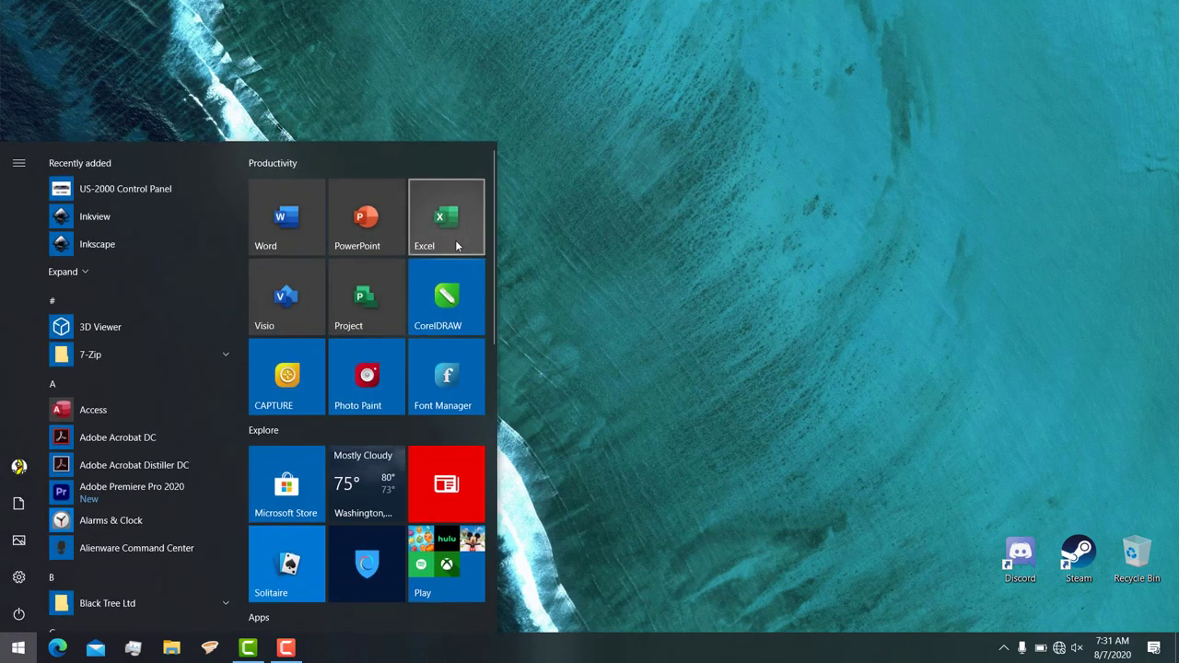
left_click(458, 245)
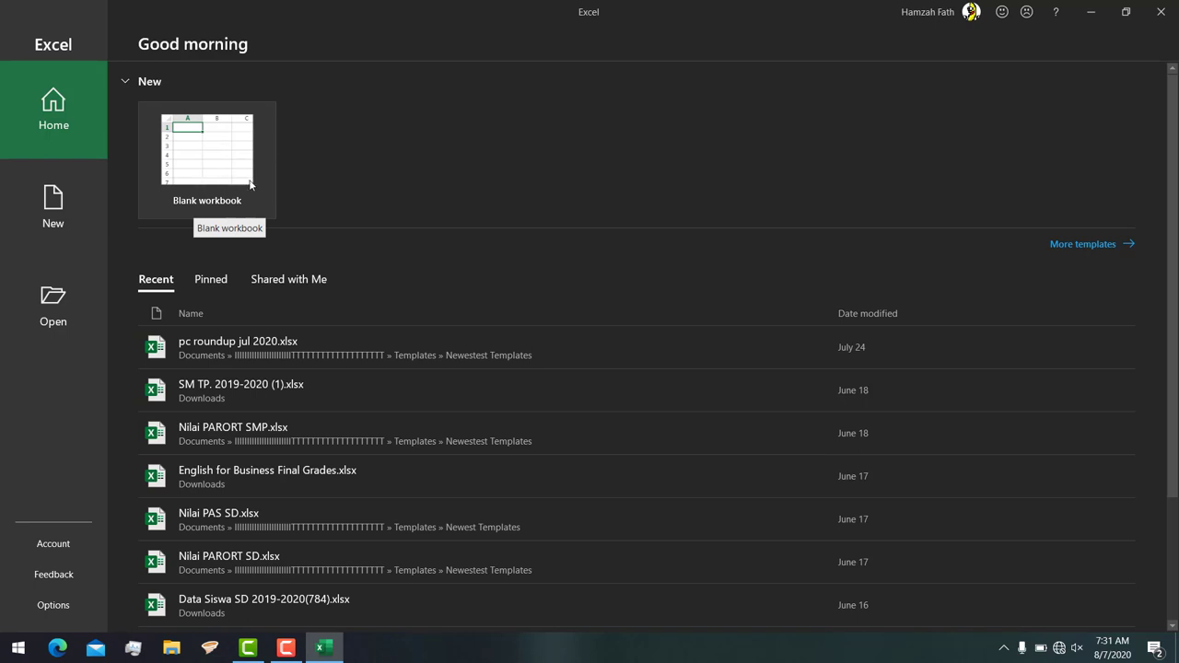
Create a new blank workbook, Book1, and scroll around its empty Sheet1
left_click(232, 150)
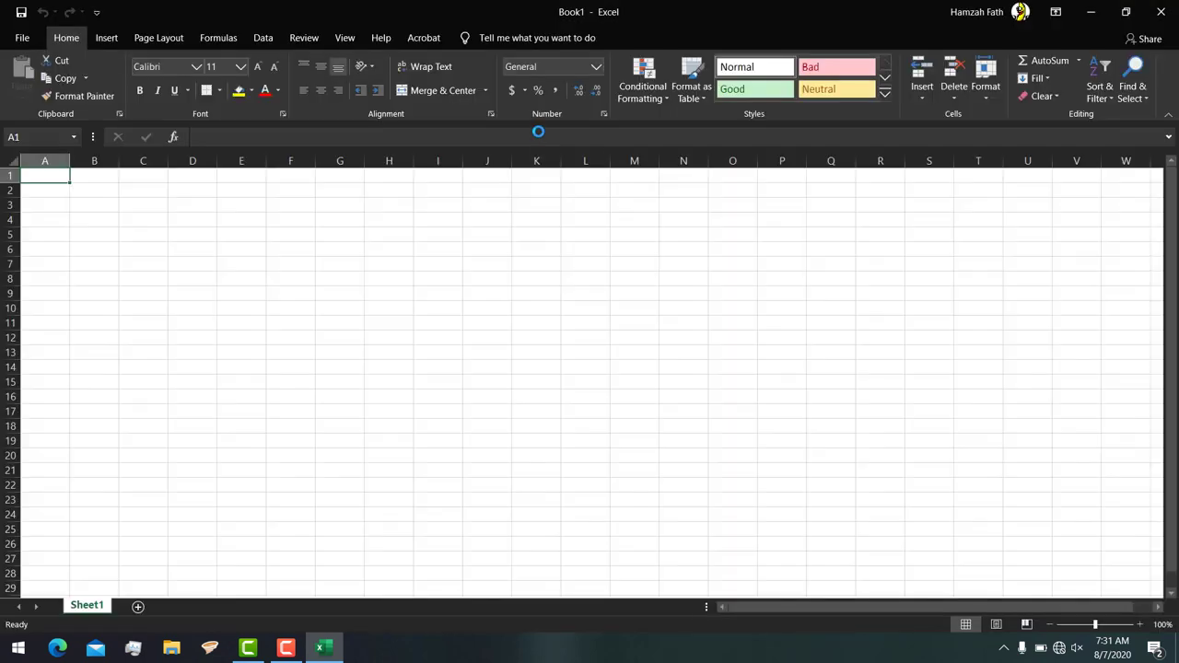
left_click_drag(1171, 184, 1171, 198)
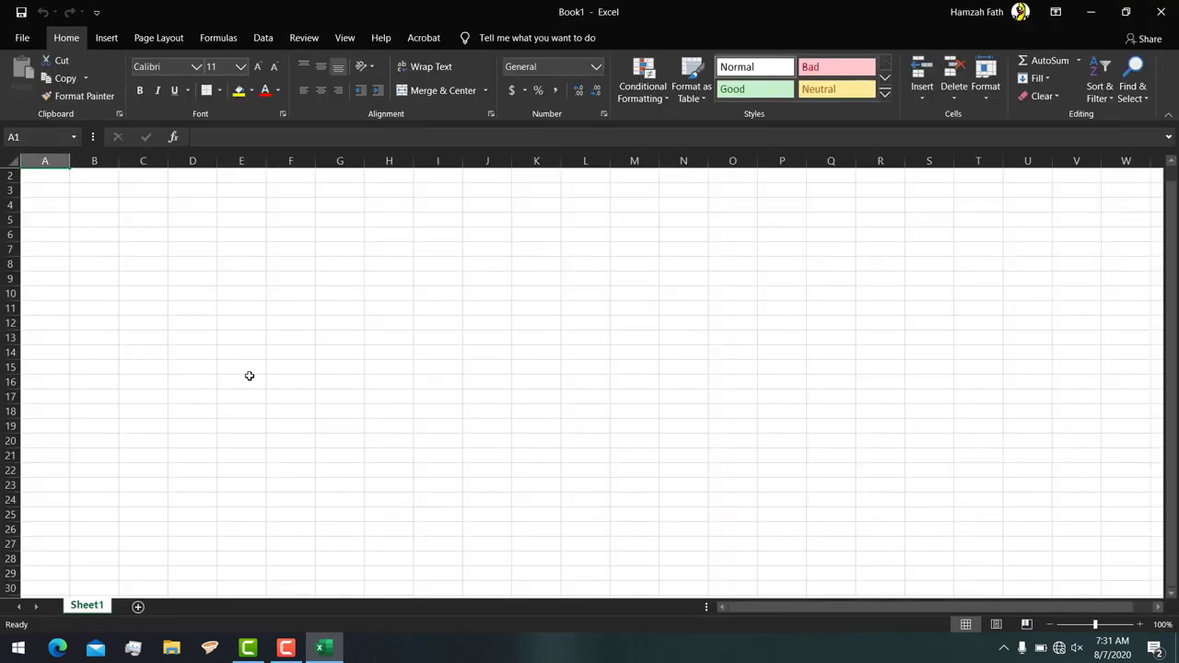
scroll(249, 376, "up", 1)
left_click_drag(1032, 606, 1048, 606)
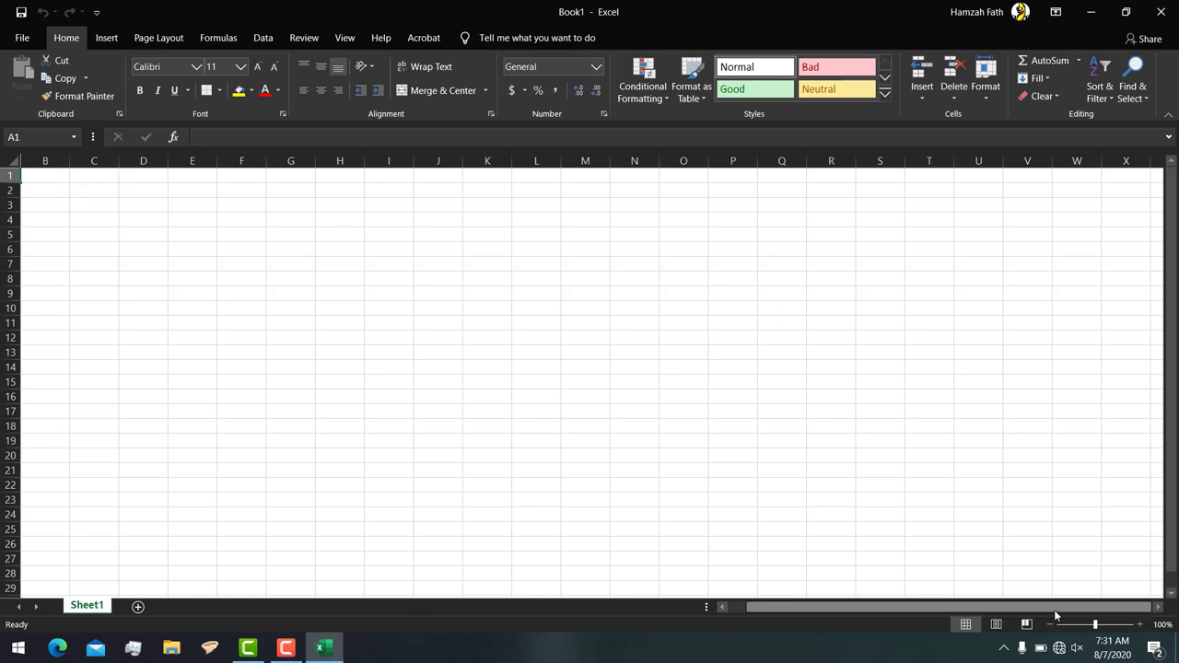
scroll(958, 571, "left", 1)
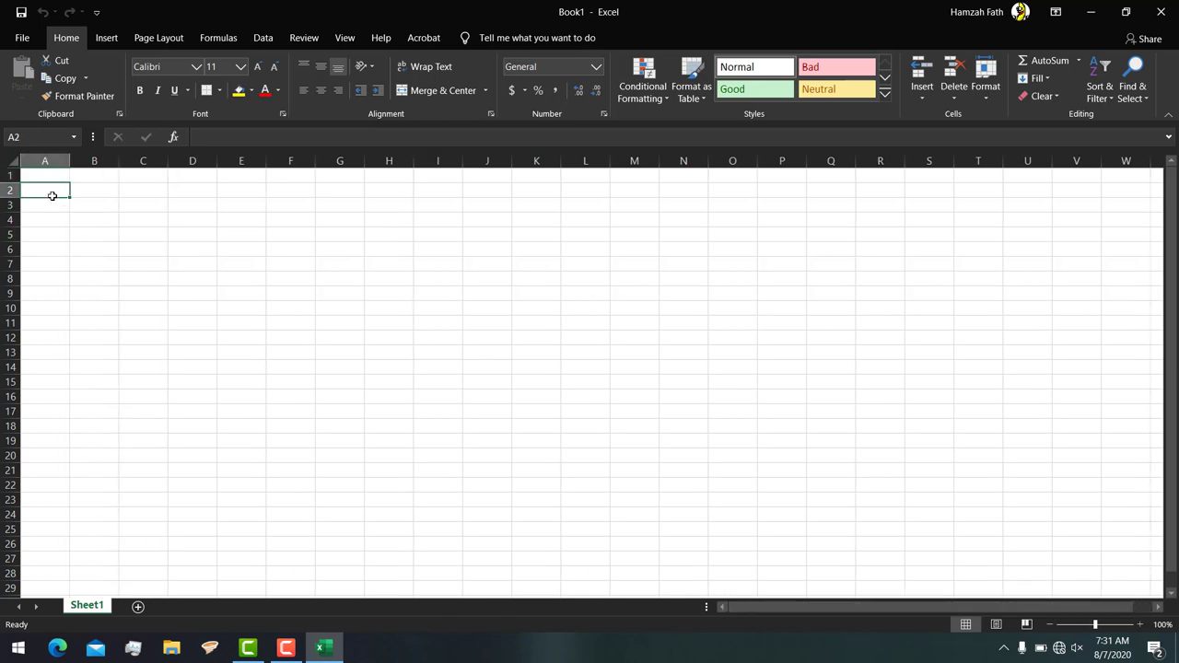
left_click(51, 162)
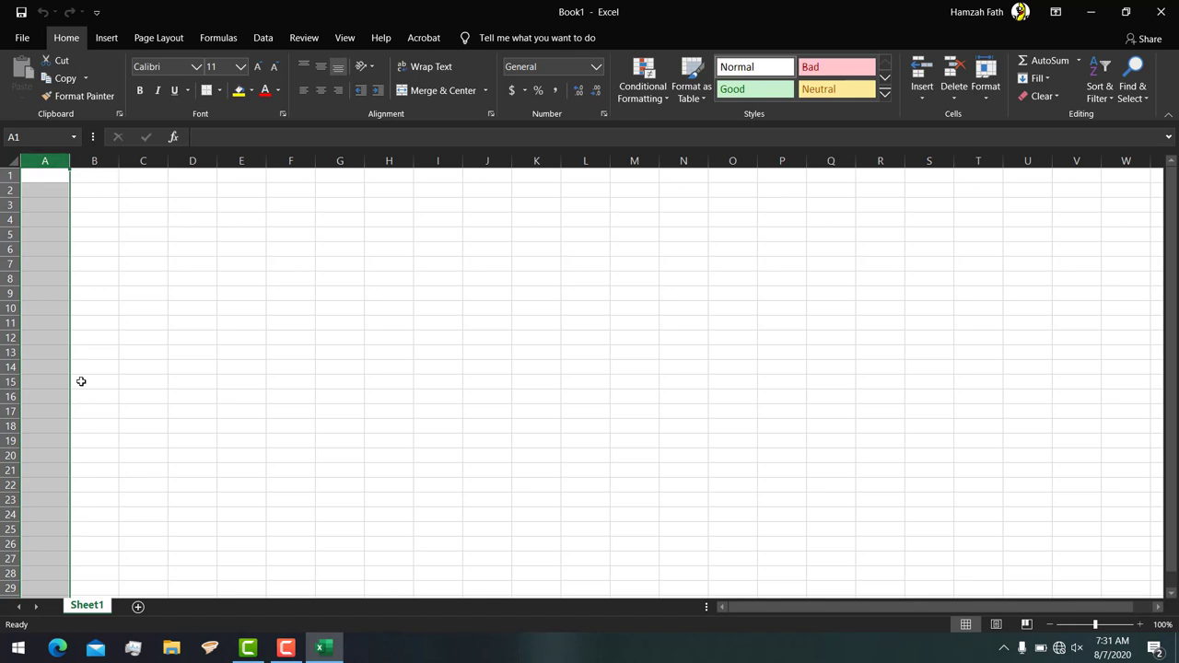
left_click(156, 248)
left_click(12, 177)
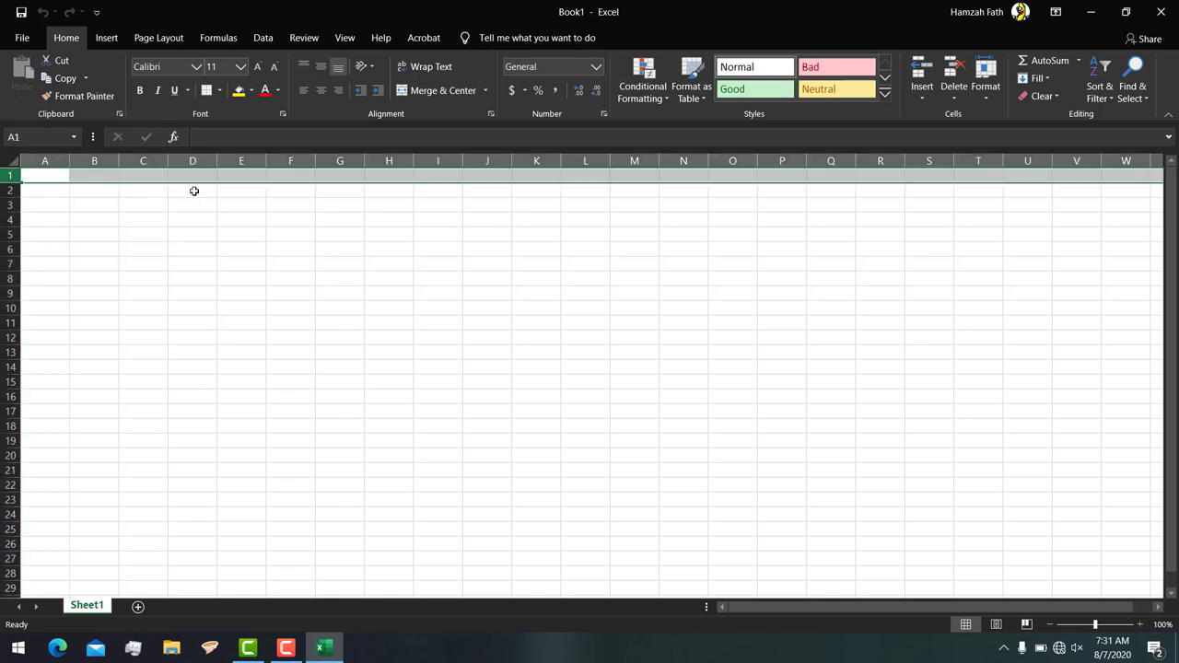
left_click(11, 191)
left_click(9, 175)
left_click(148, 245)
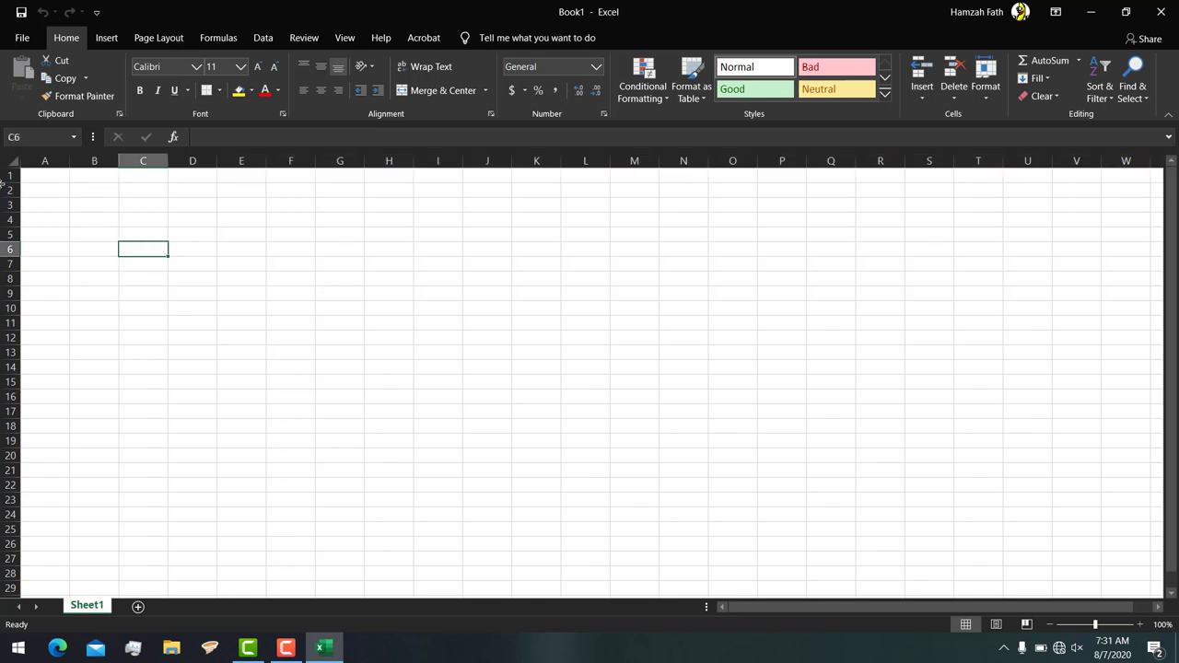
left_click(44, 162)
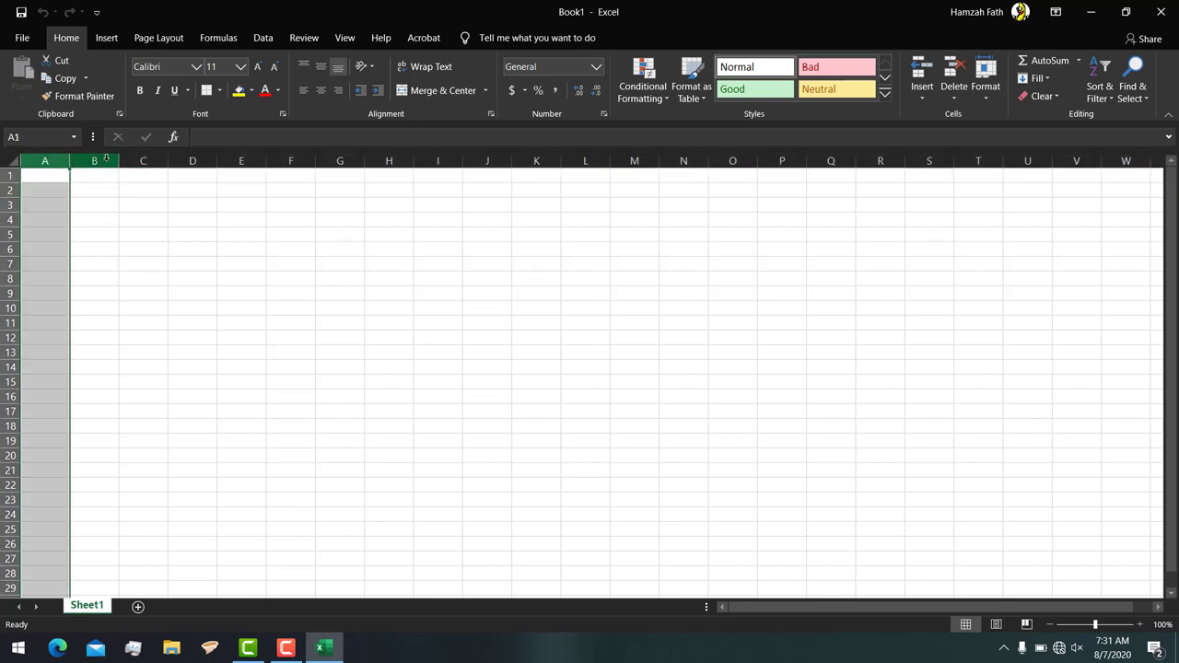
left_click(97, 161)
left_click(10, 175)
left_click(319, 297)
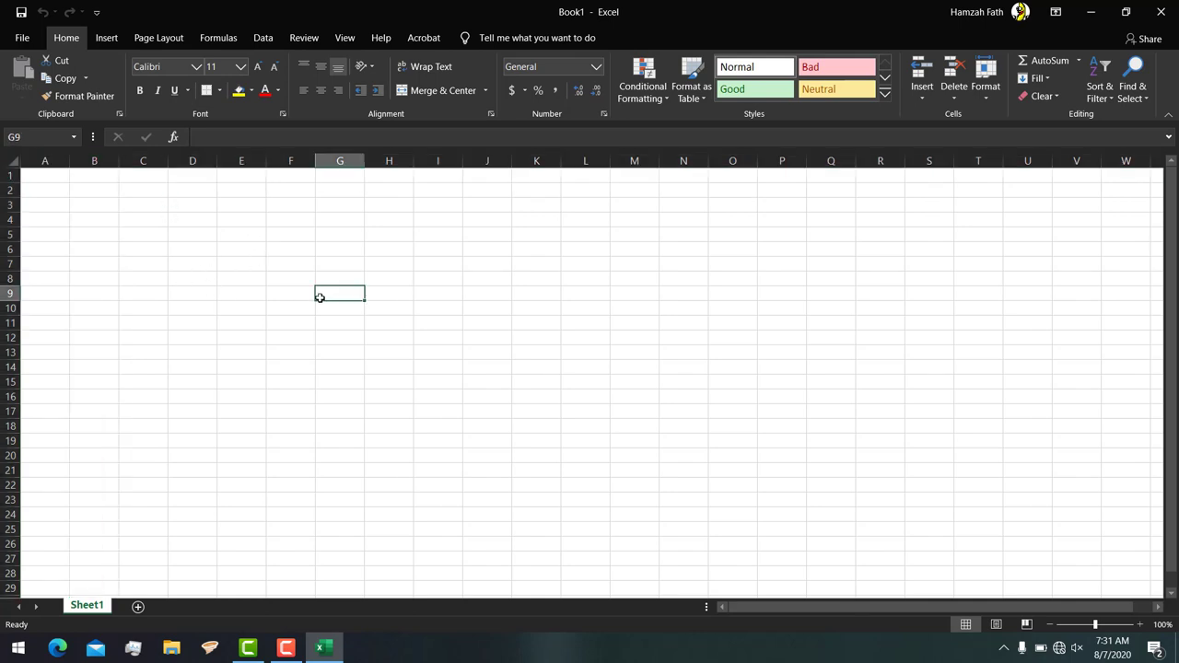
left_click(54, 178)
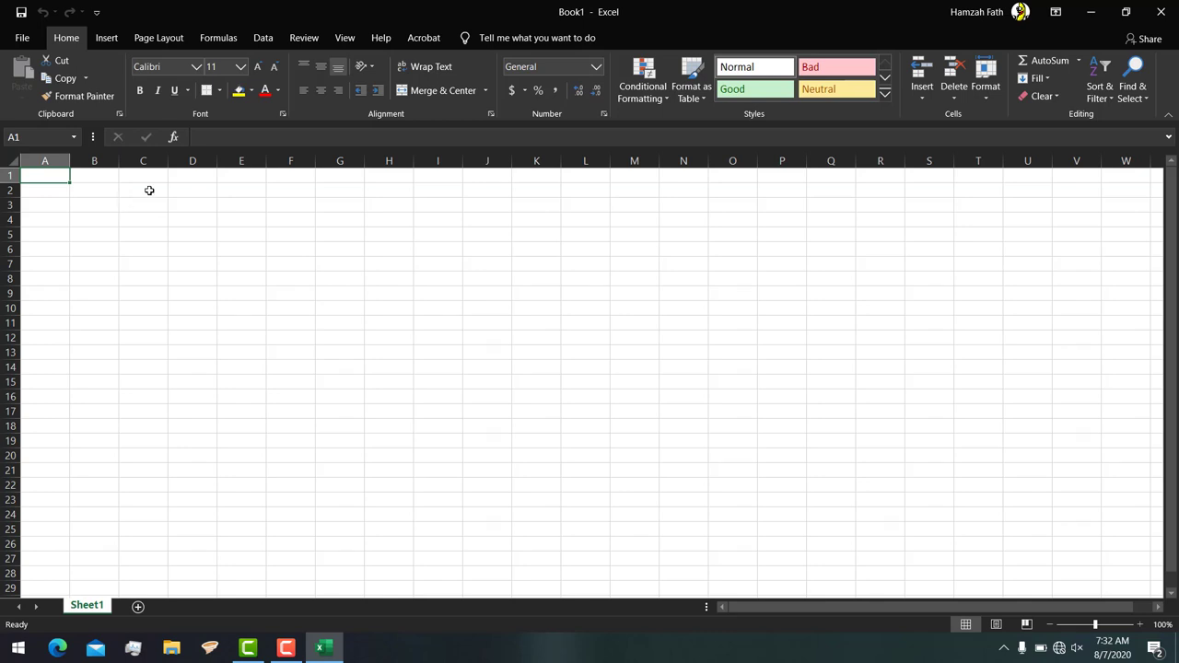
left_click(293, 251)
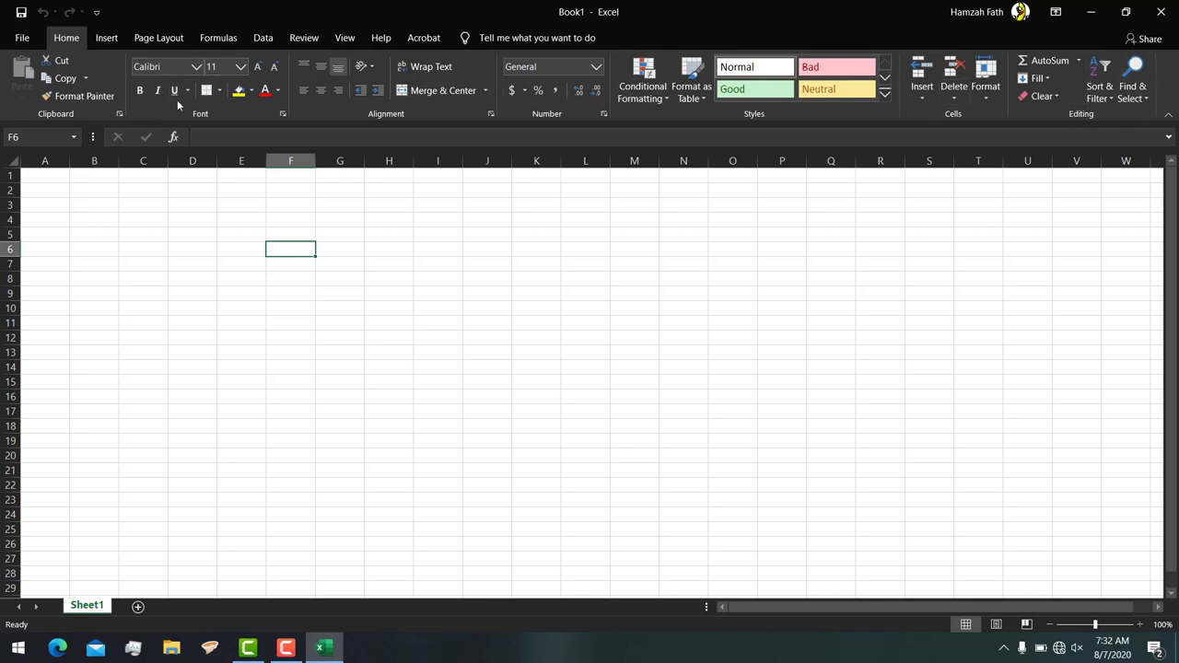
left_click(196, 68)
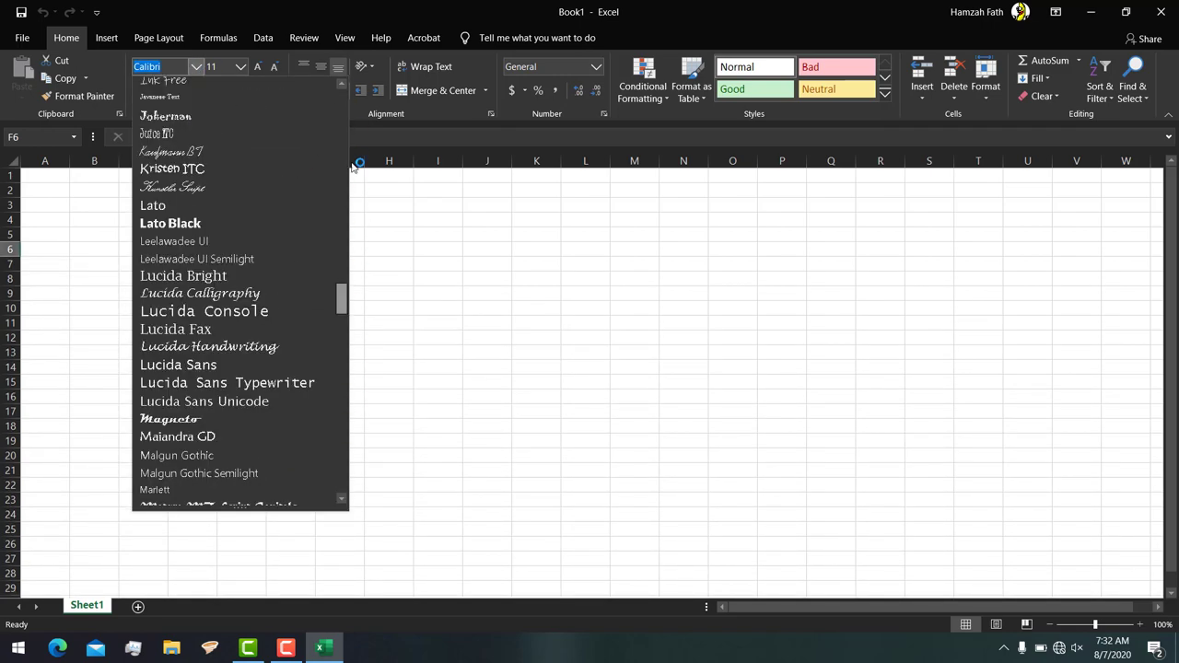
left_click_drag(342, 106, 343, 96)
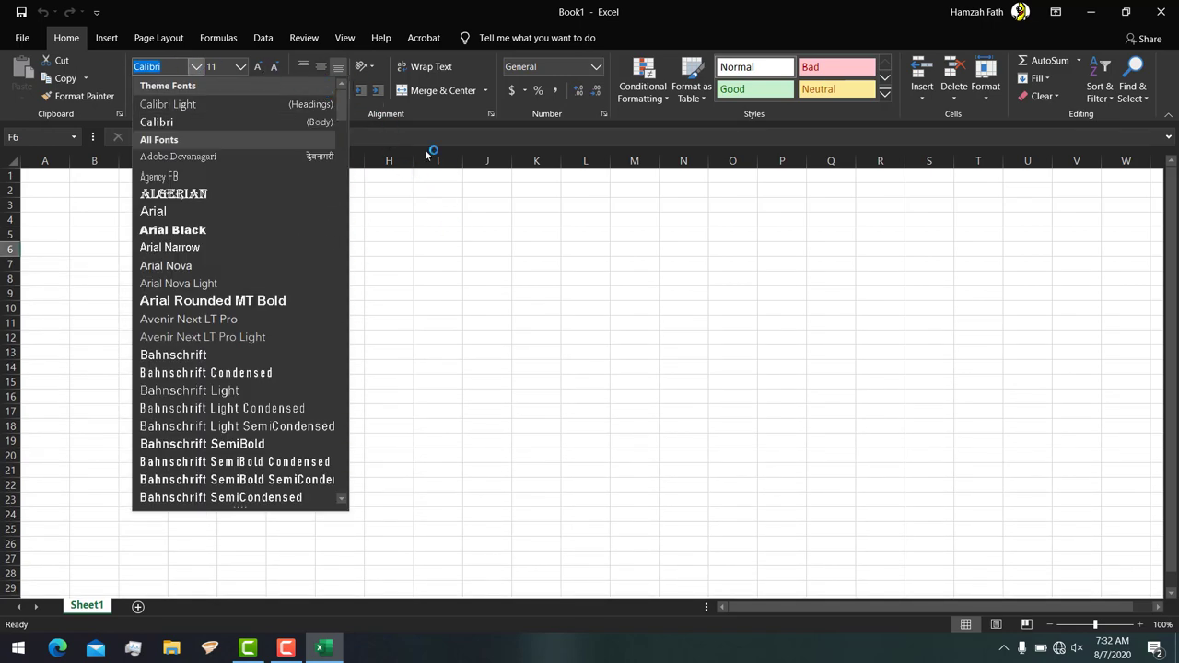
left_click(421, 127)
Enter 'awda' in cell E5 and right-align it after trying the other alignments
left_click(238, 232)
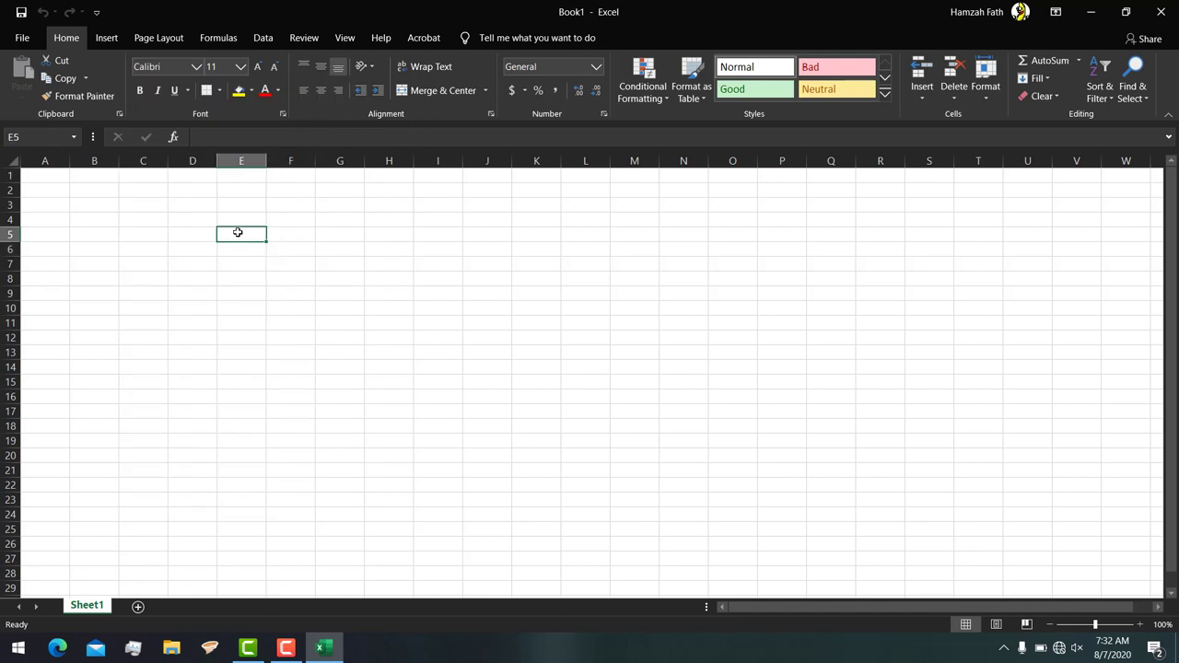
type("awda")
left_click(318, 236)
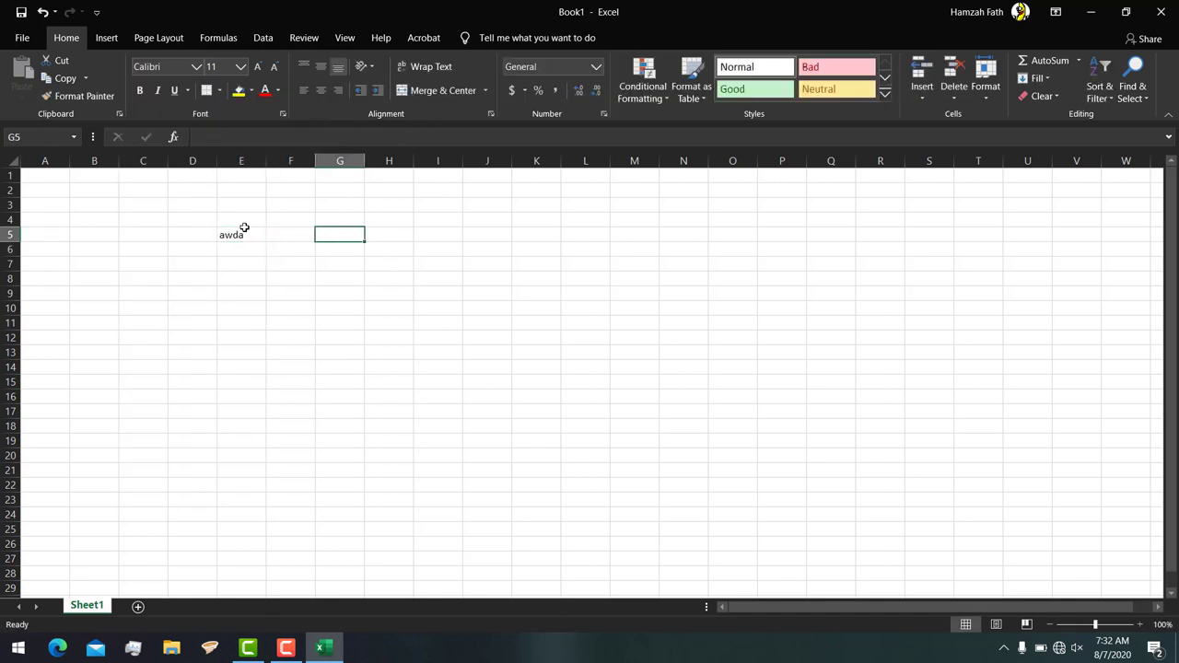
left_click(245, 230)
left_click(320, 91)
left_click(337, 90)
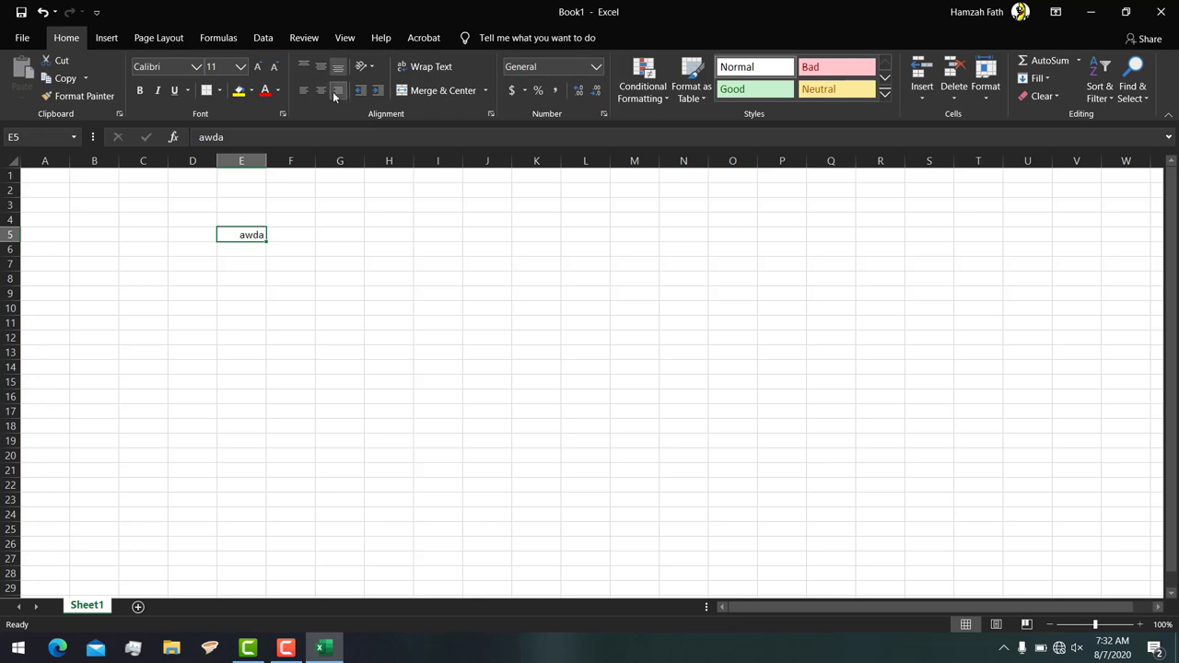
left_click(320, 90)
left_click(303, 90)
left_click(333, 91)
Enter 'waw' in D5, then merge and centre it across C5:D5
left_click(212, 231)
type("waw")
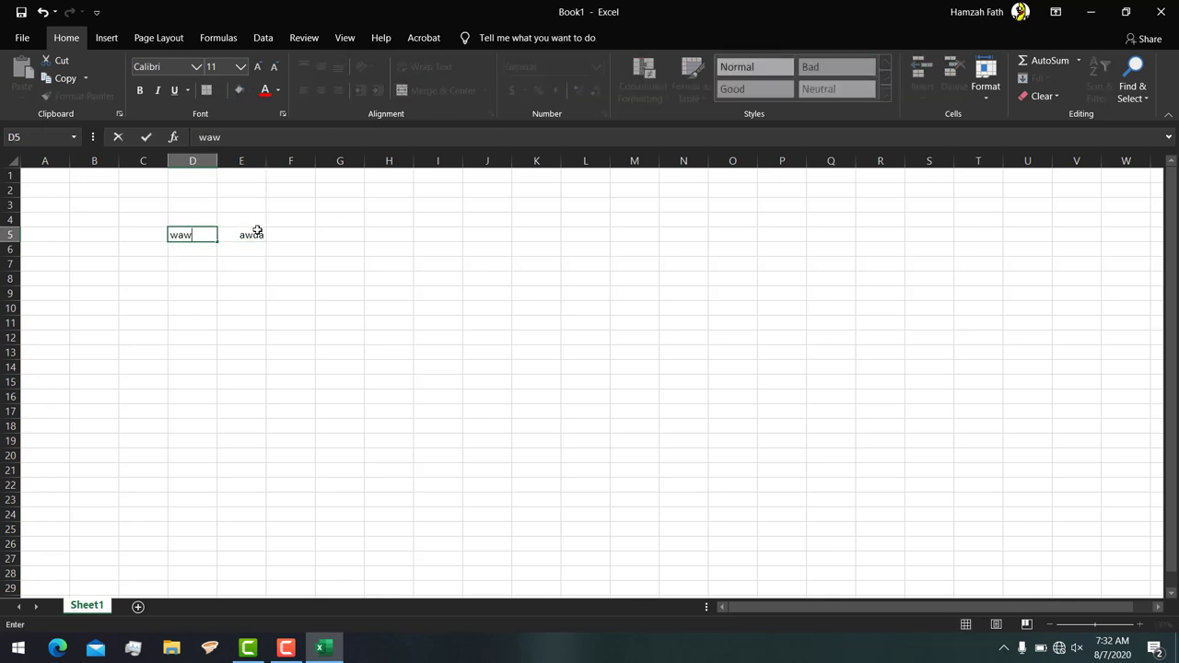
left_click(317, 245)
left_click_drag(158, 234, 191, 234)
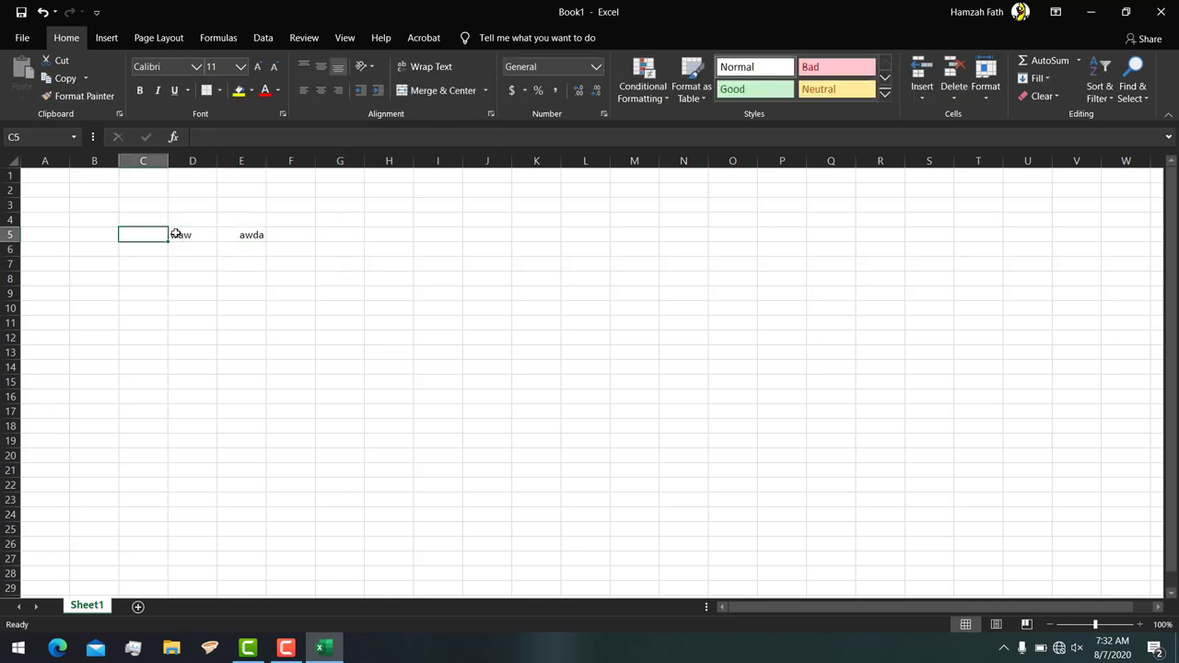
left_click(425, 96)
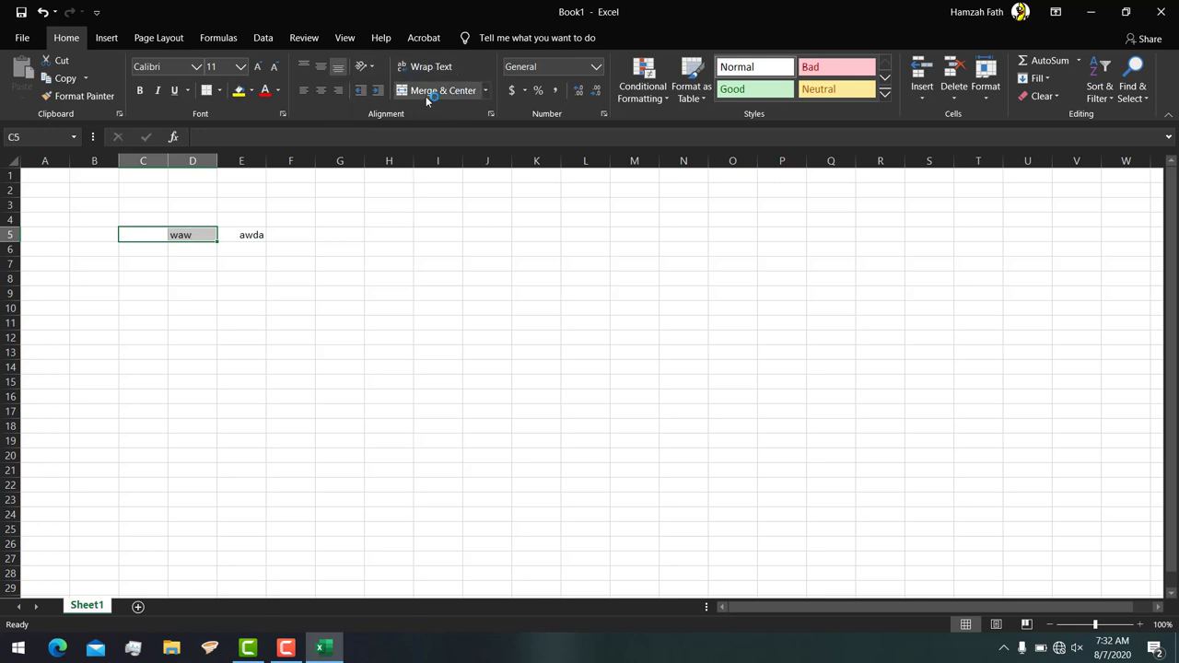
left_click(536, 249)
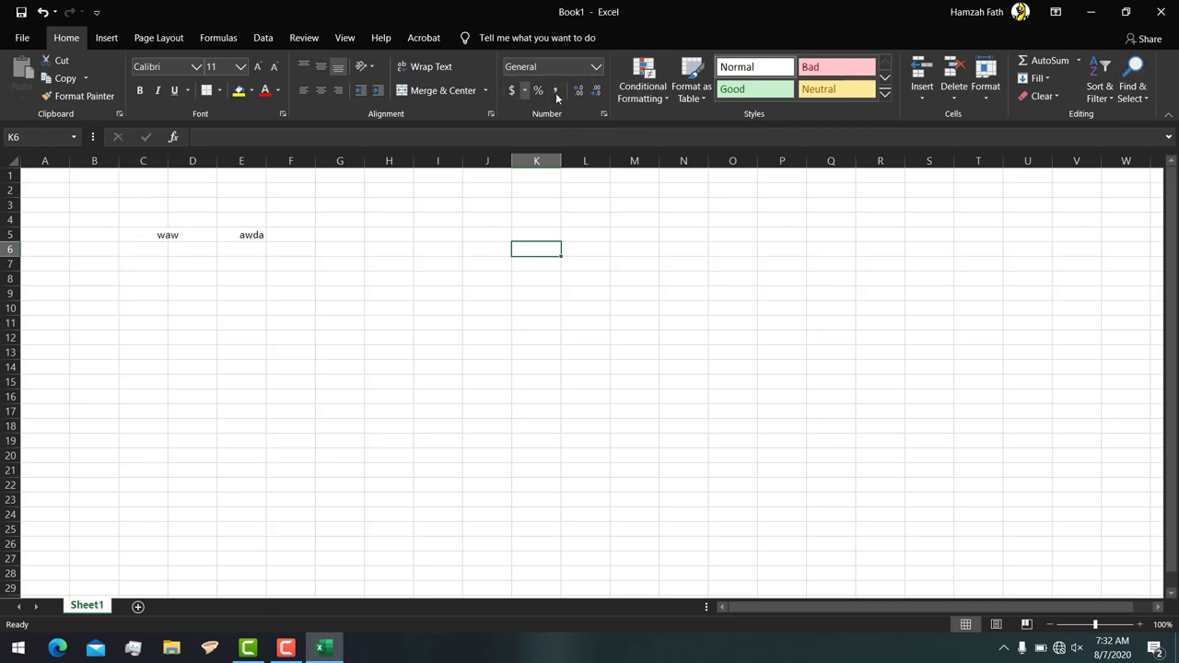
Enter 30000 in cell G5
left_click(304, 205)
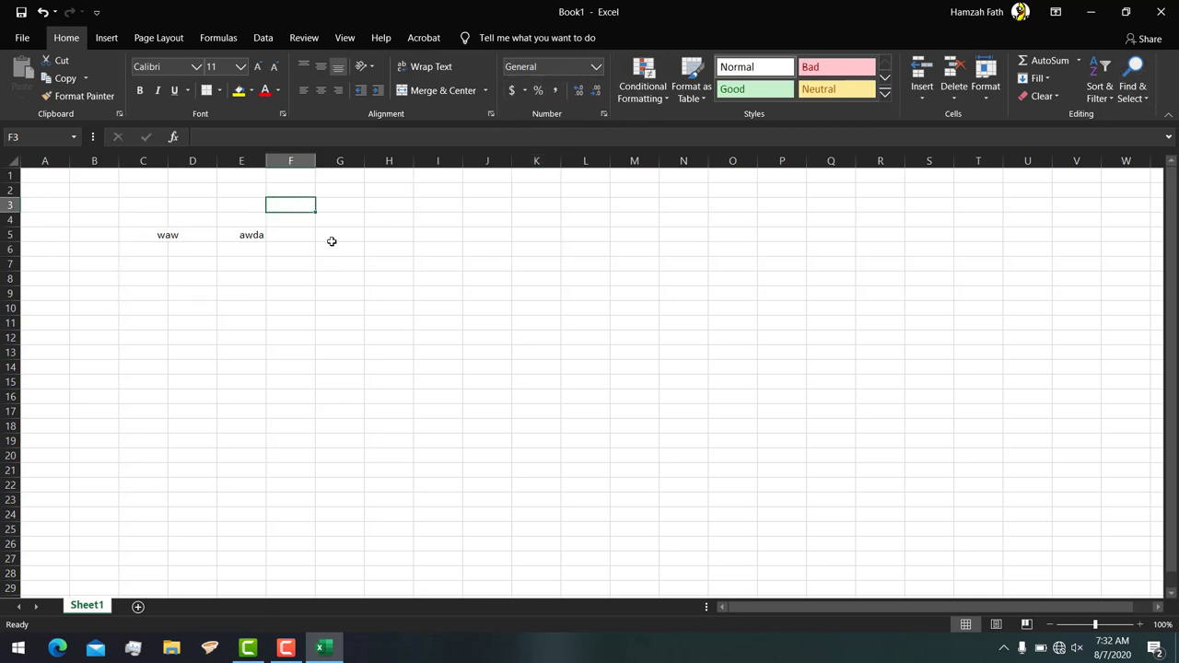
left_click(352, 235)
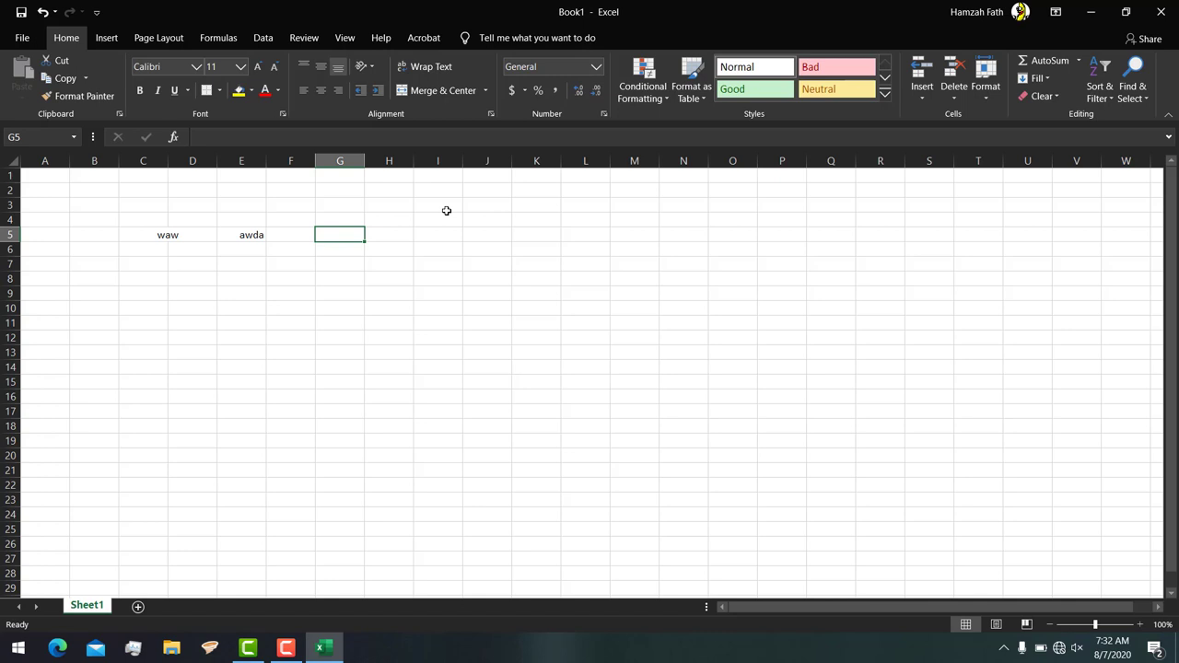
type("30000")
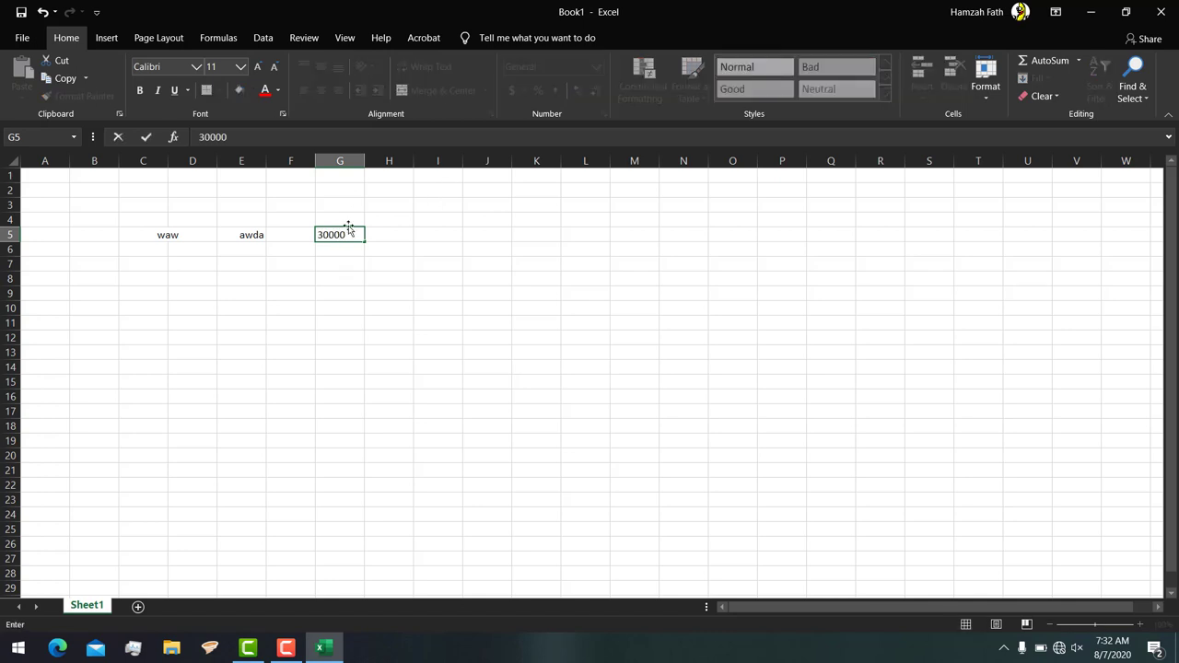
left_click(442, 260)
Format G5 as $ English (United States) accounting so it reads $30,000.00
left_click(343, 237)
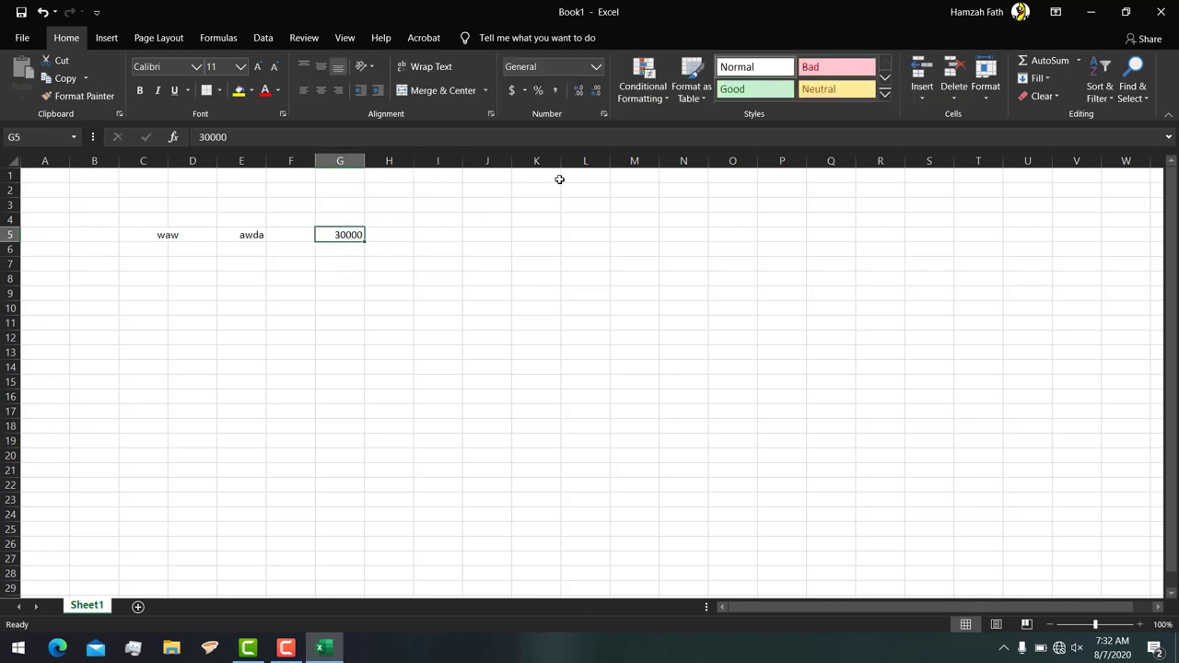
left_click(524, 90)
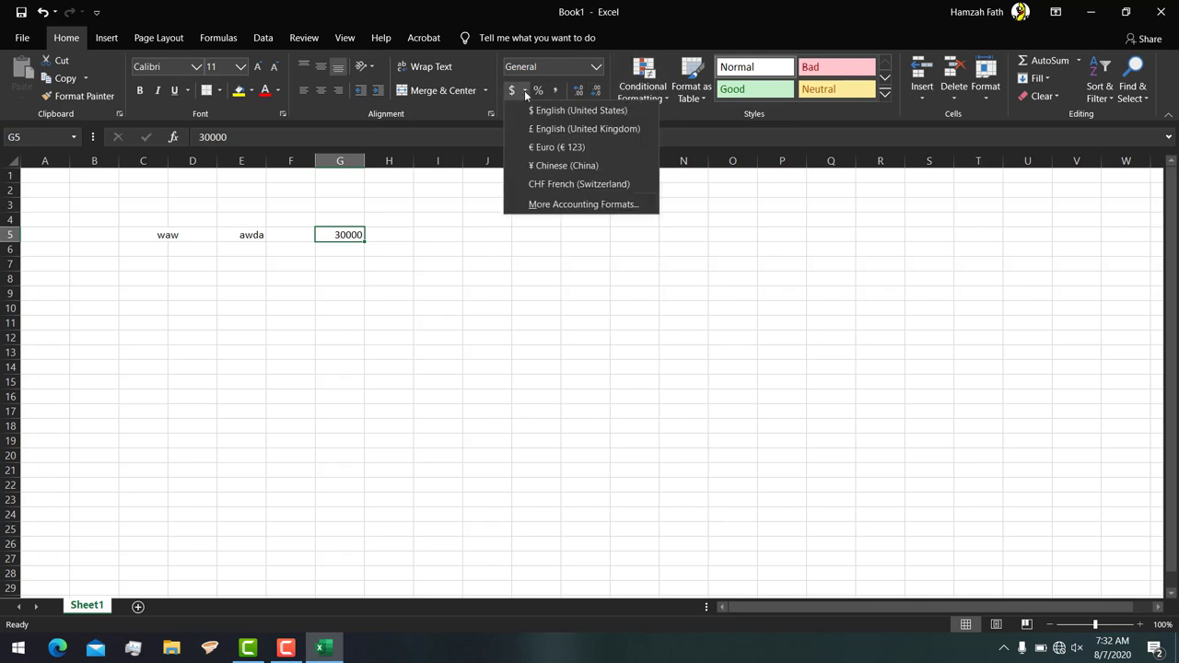
left_click(569, 112)
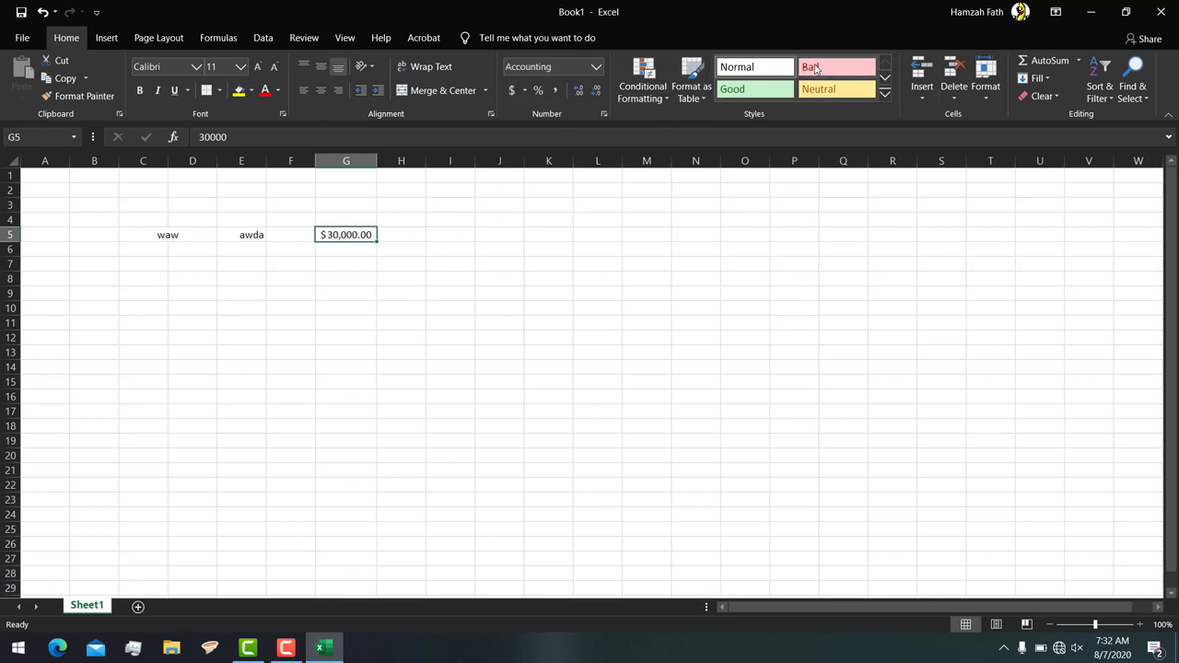
left_click(245, 237)
Apply the Bad cell style (dark red on light pink) to the merged 'waw' cell
left_click(174, 234)
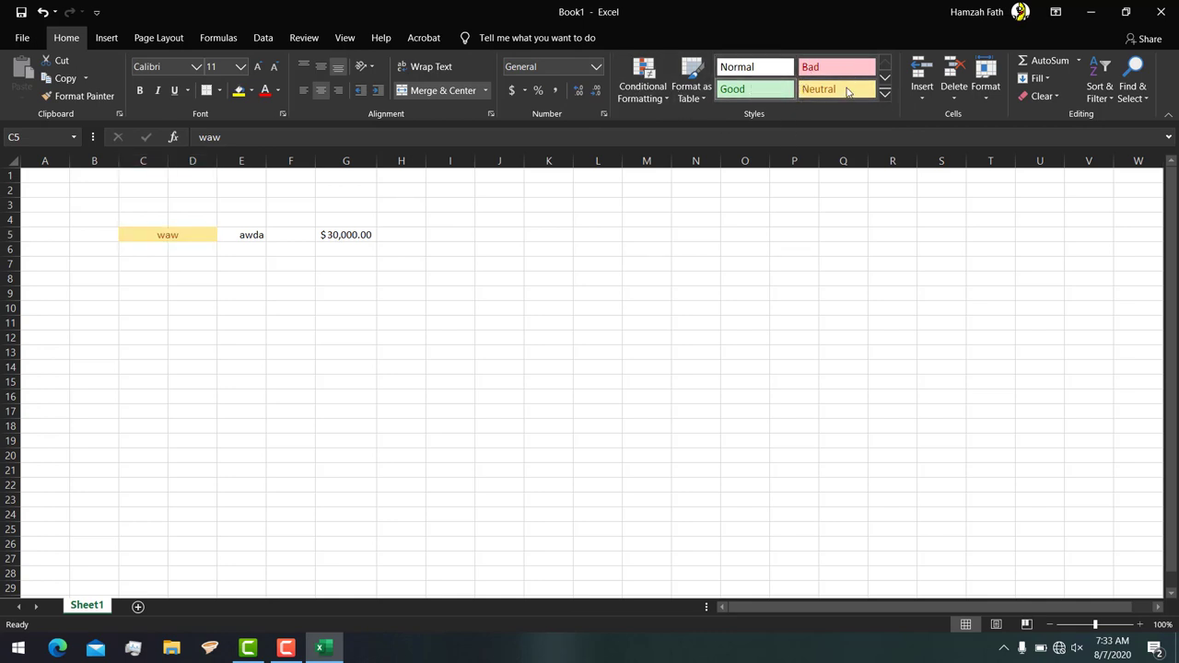
left_click(834, 67)
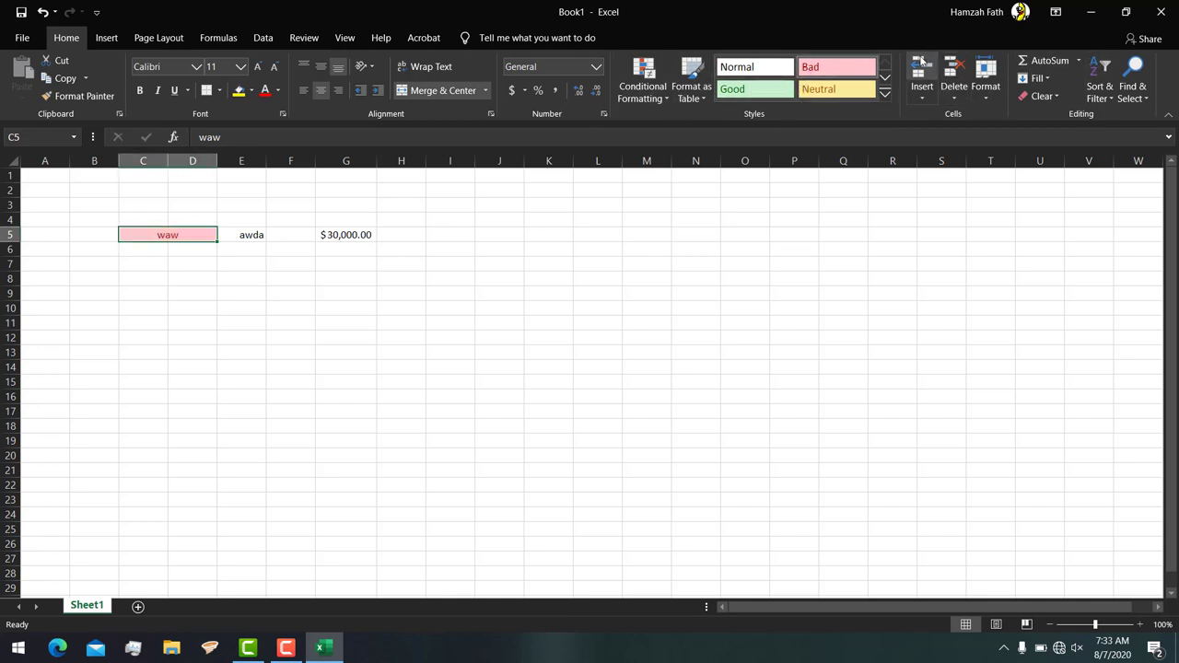
left_click(238, 243)
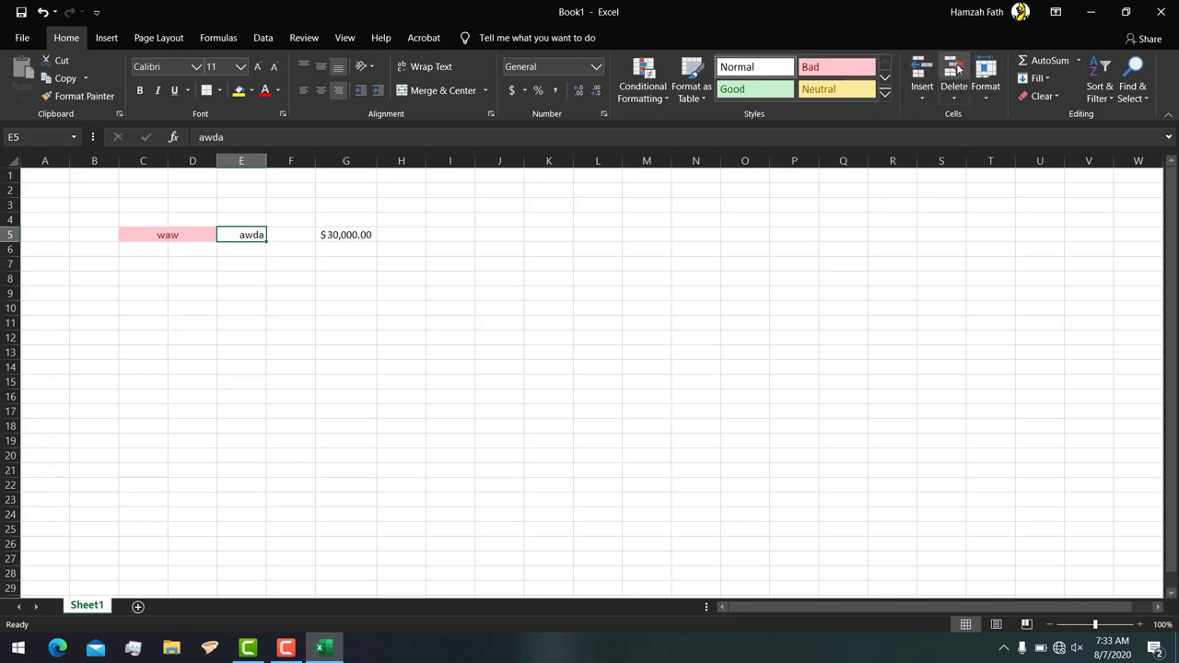
Delete cell E5 with 'awda', shifting the 30000 value left into F5
left_click(955, 69)
left_click(300, 235)
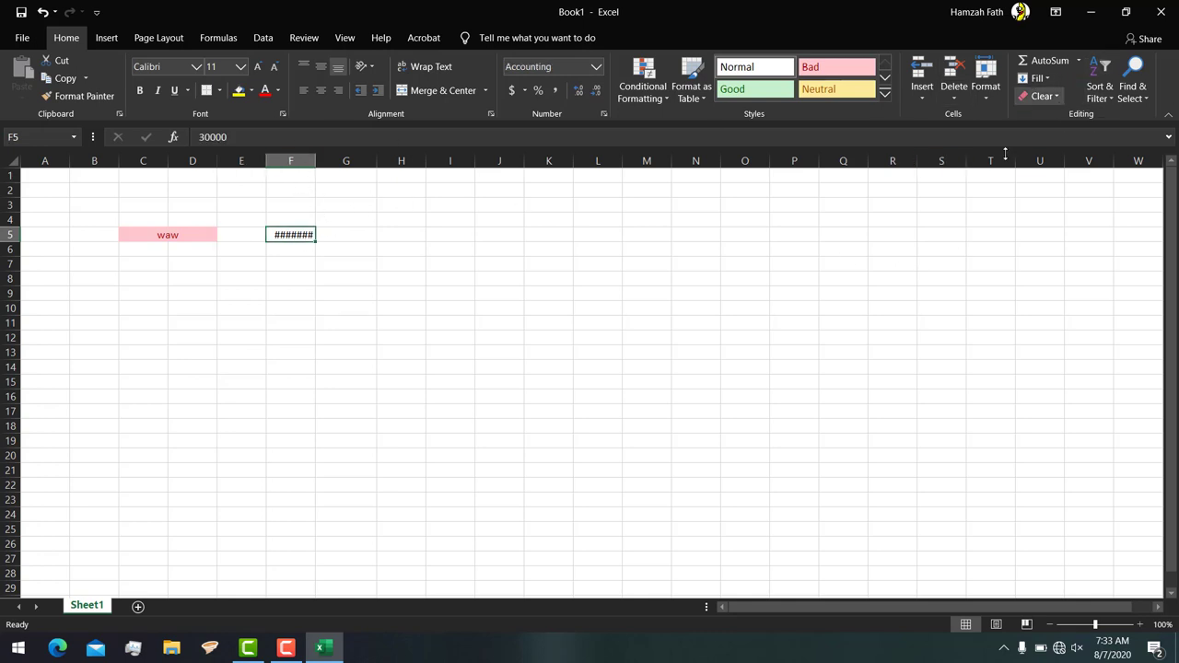
left_click(951, 218)
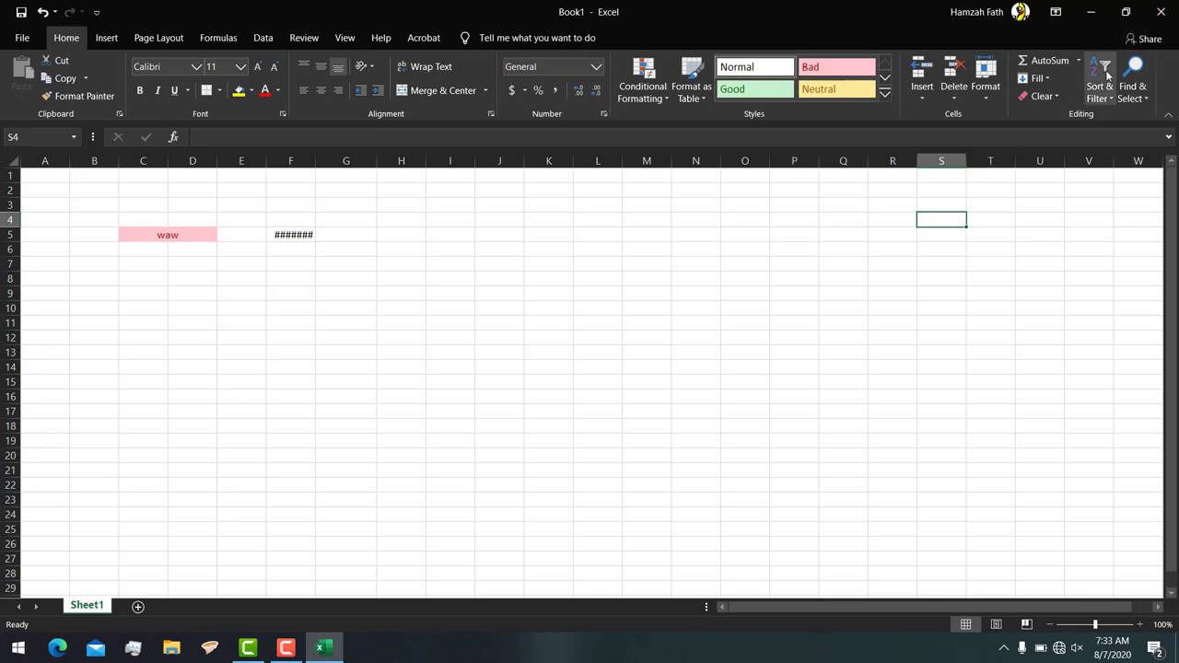
left_click(399, 308)
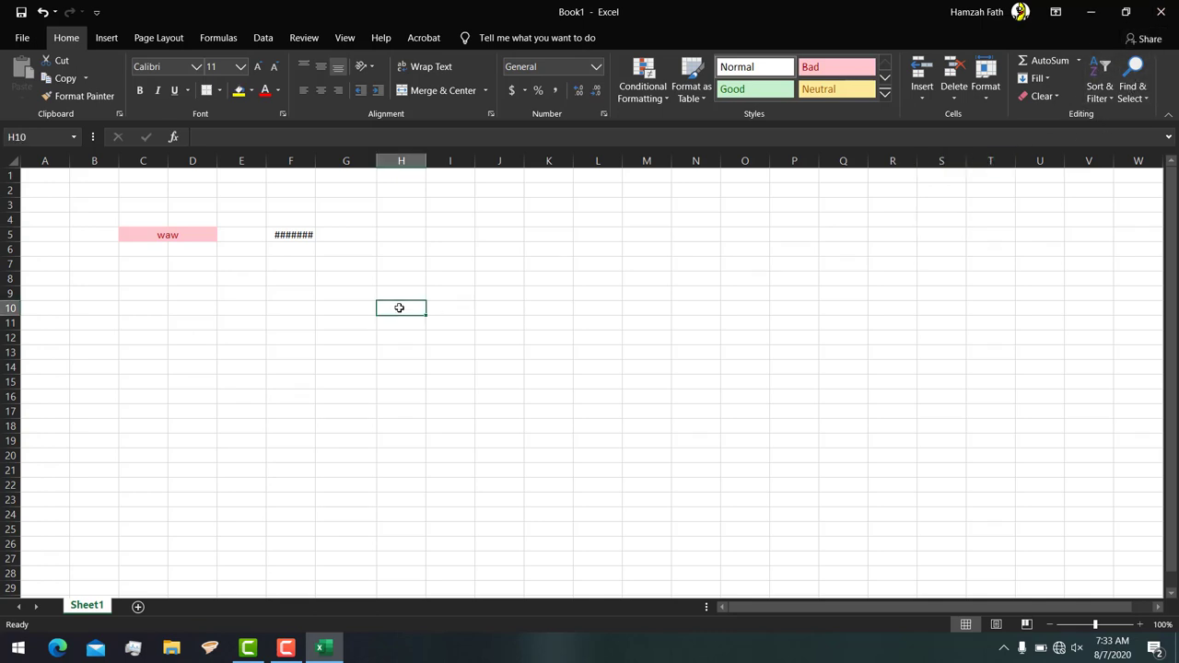
left_click(1142, 92)
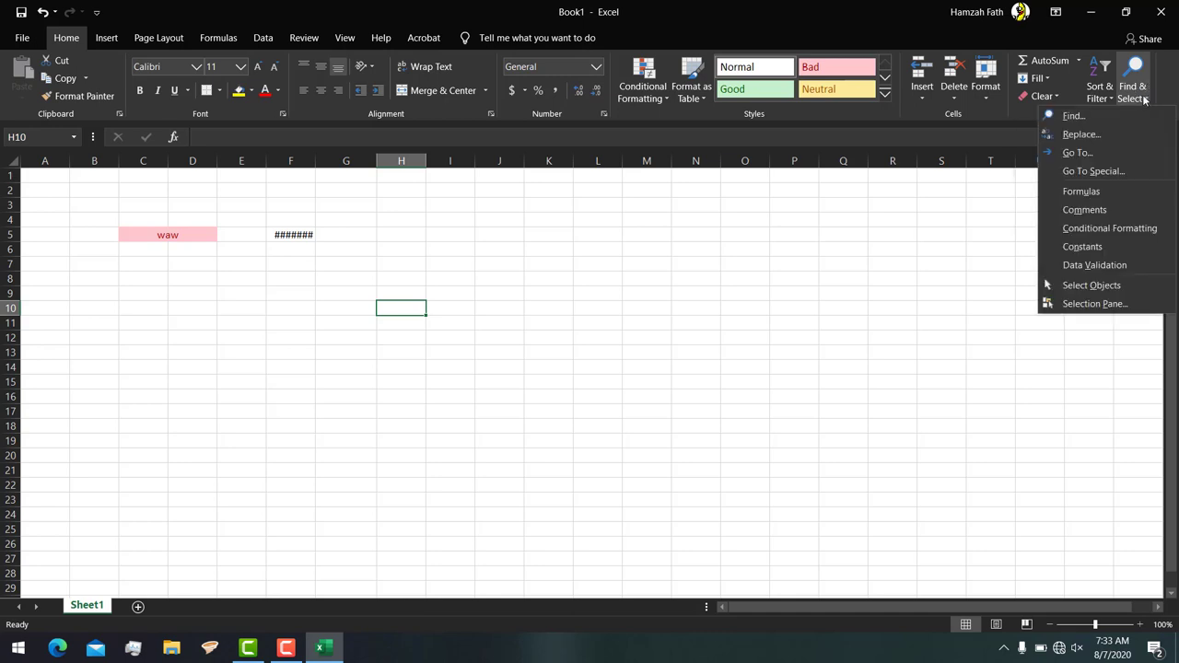
left_click(1089, 115)
type("waw")
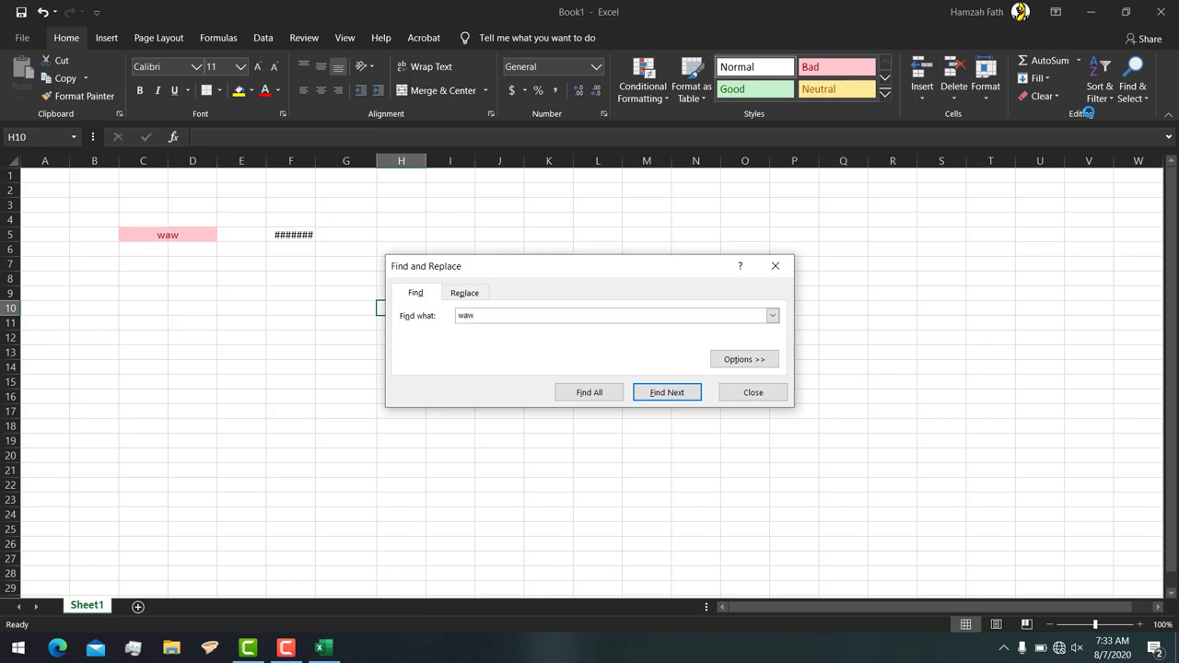
left_click(599, 395)
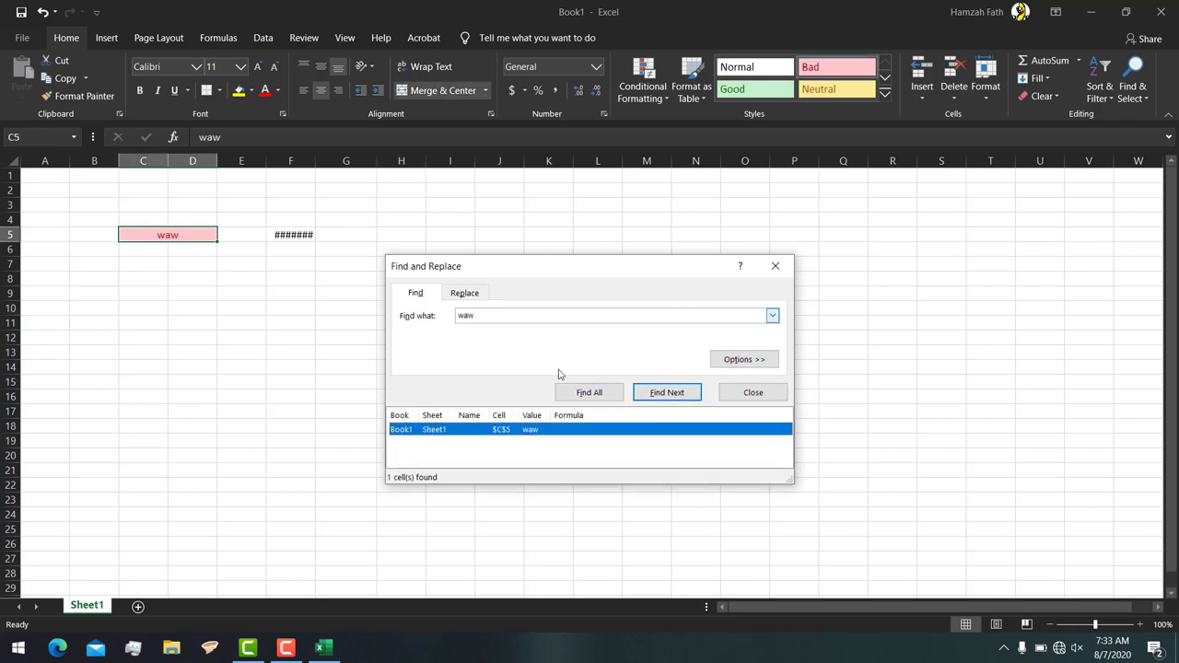
left_click(417, 433)
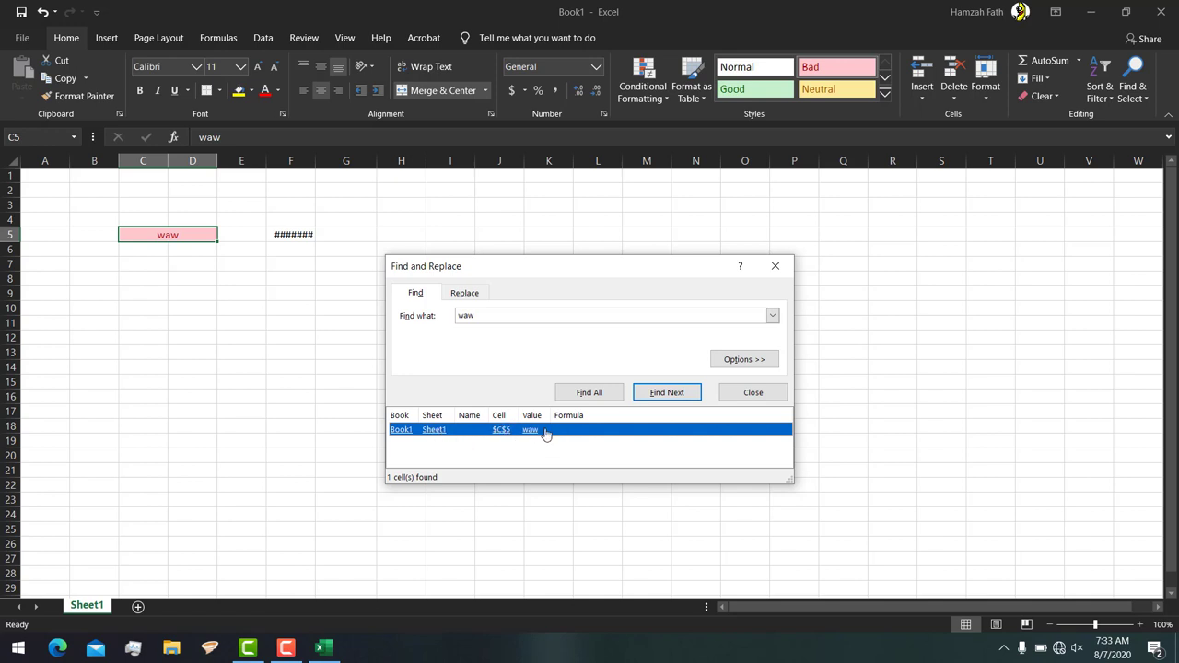
left_click(752, 395)
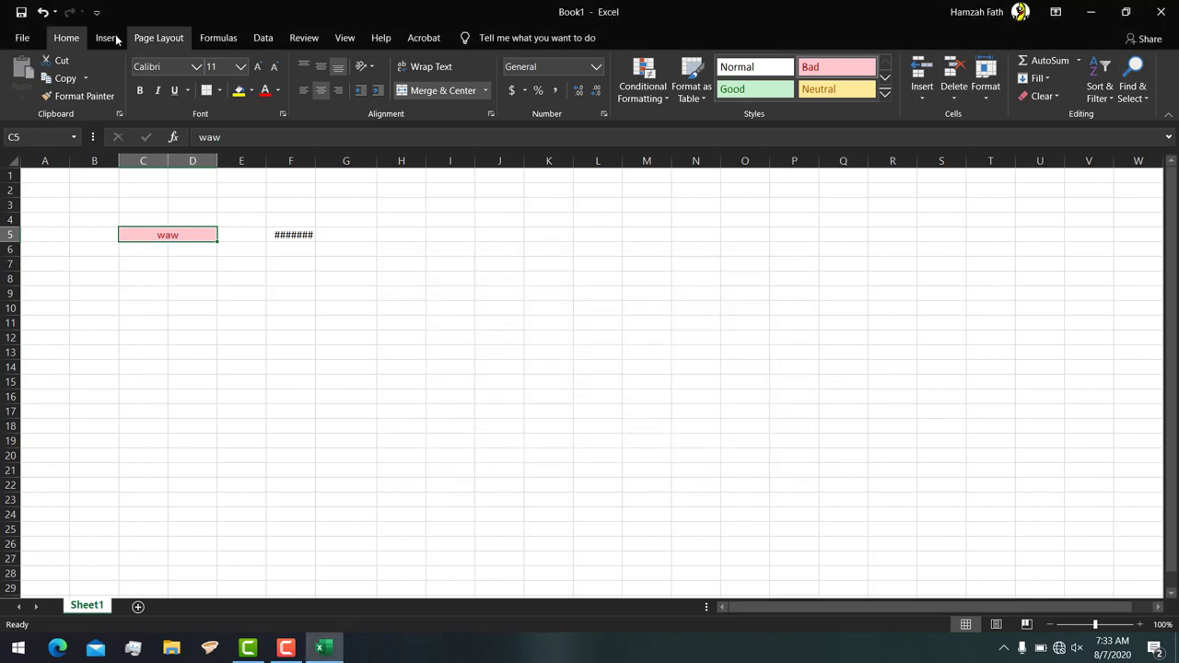
Widen column F so F5 displays $30,000.00 instead of #######
left_click(208, 276)
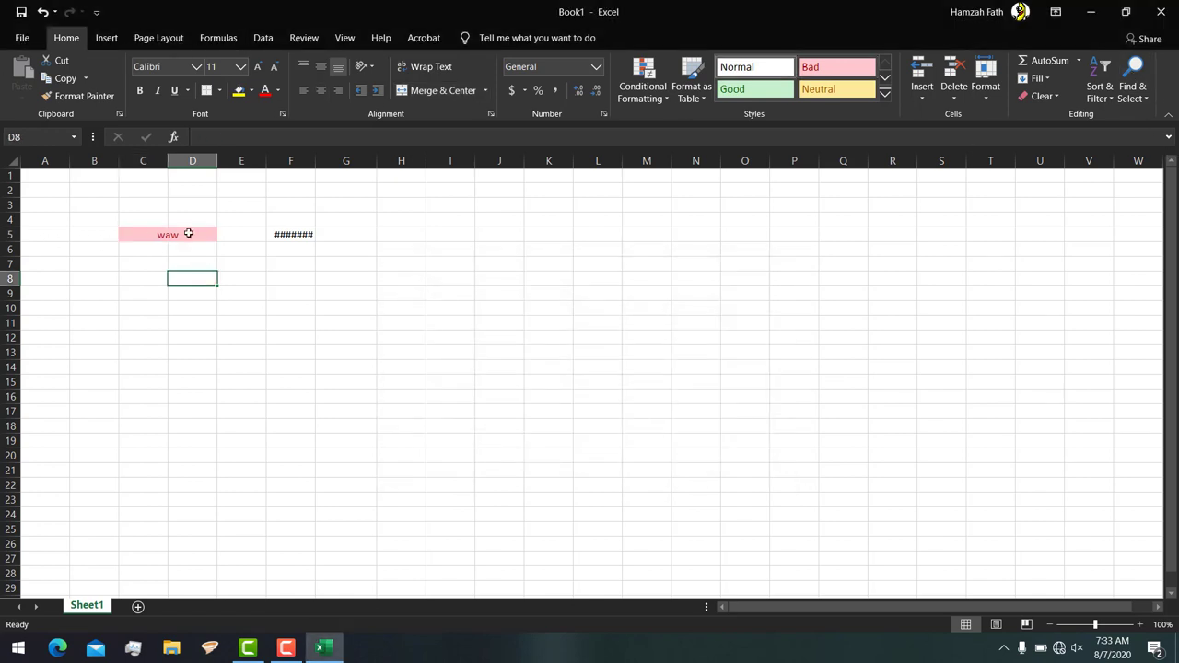
left_click(189, 233)
left_click(409, 279)
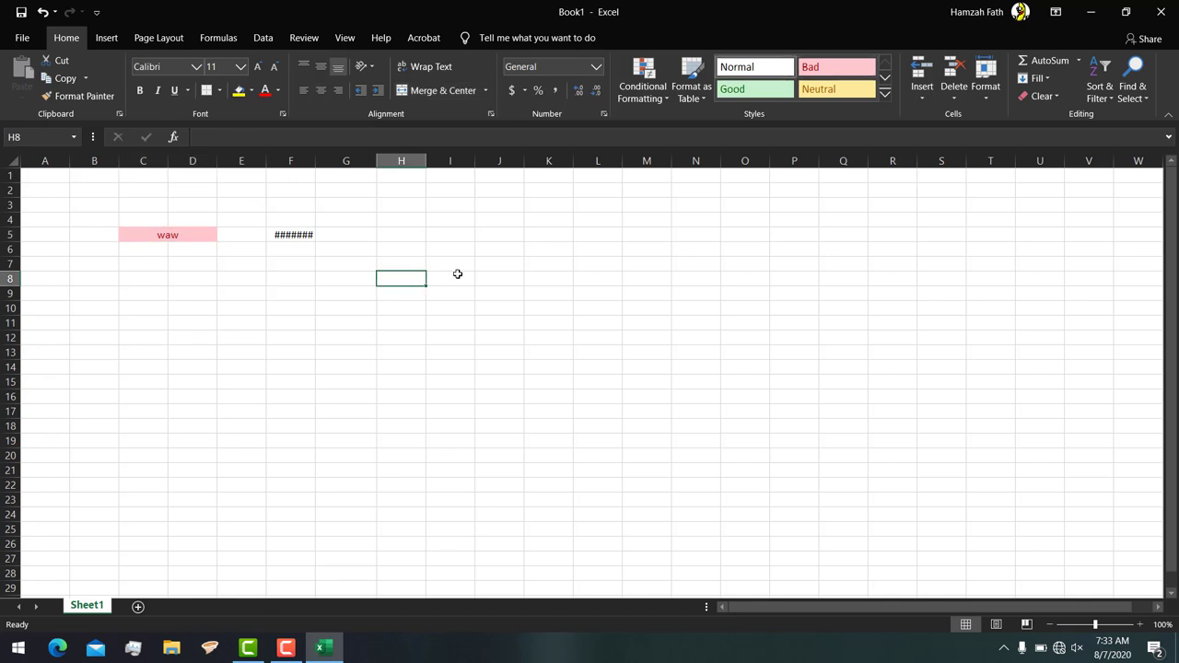
left_click(585, 267)
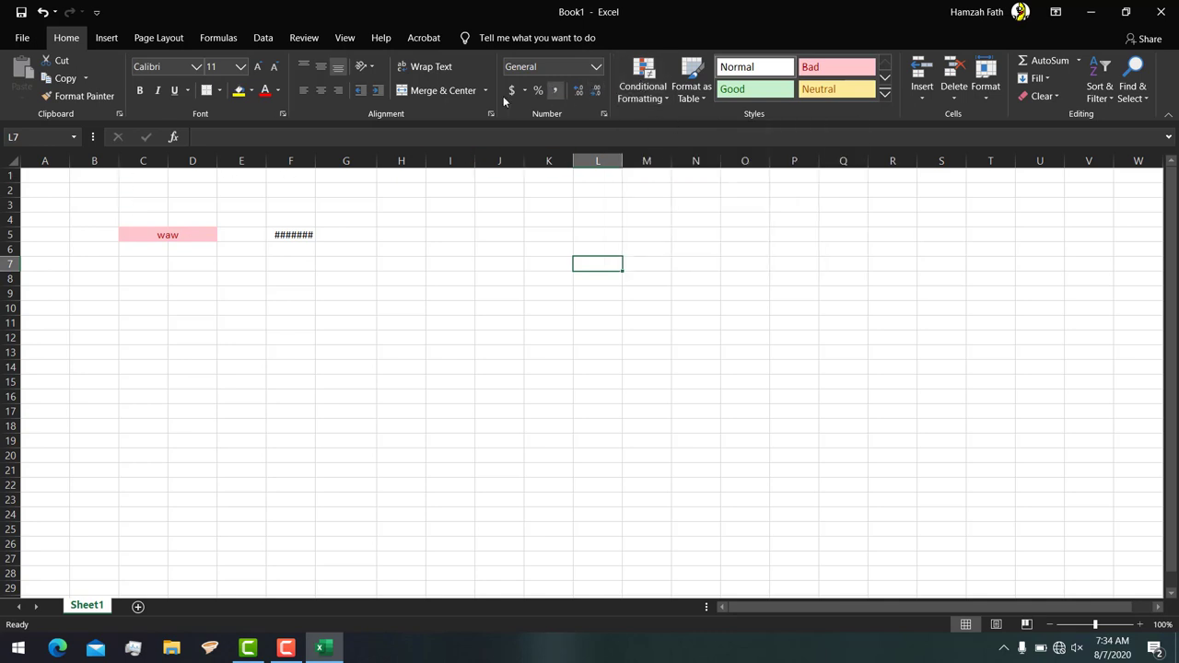
left_click(296, 236)
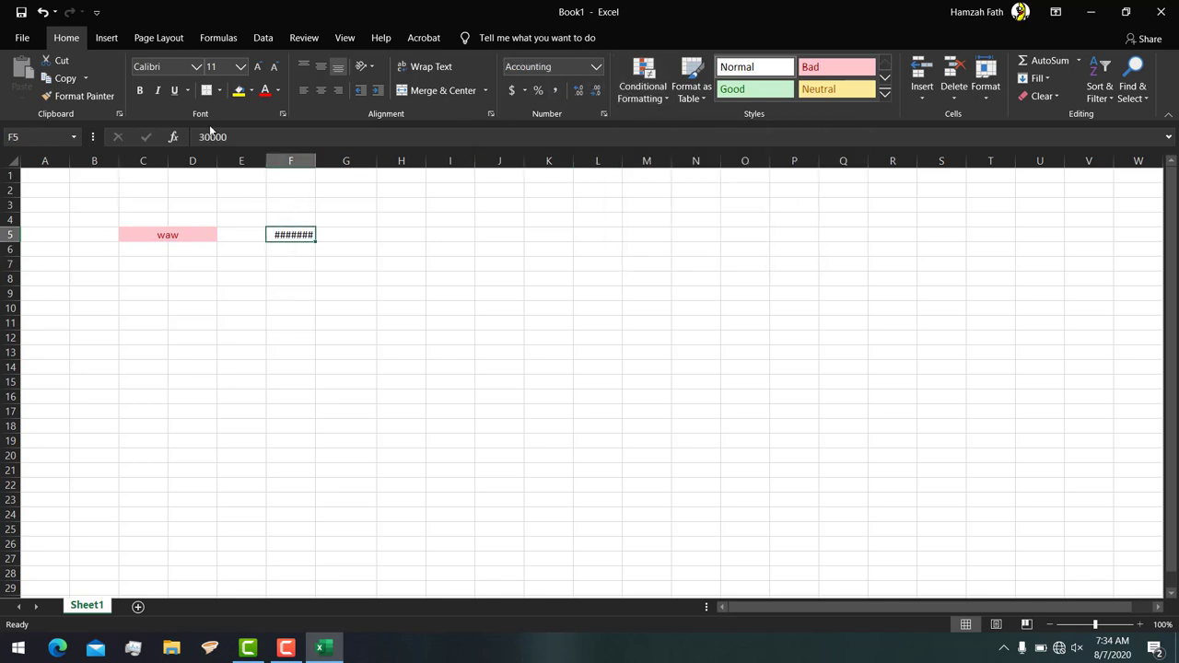
left_click_drag(315, 161, 329, 159)
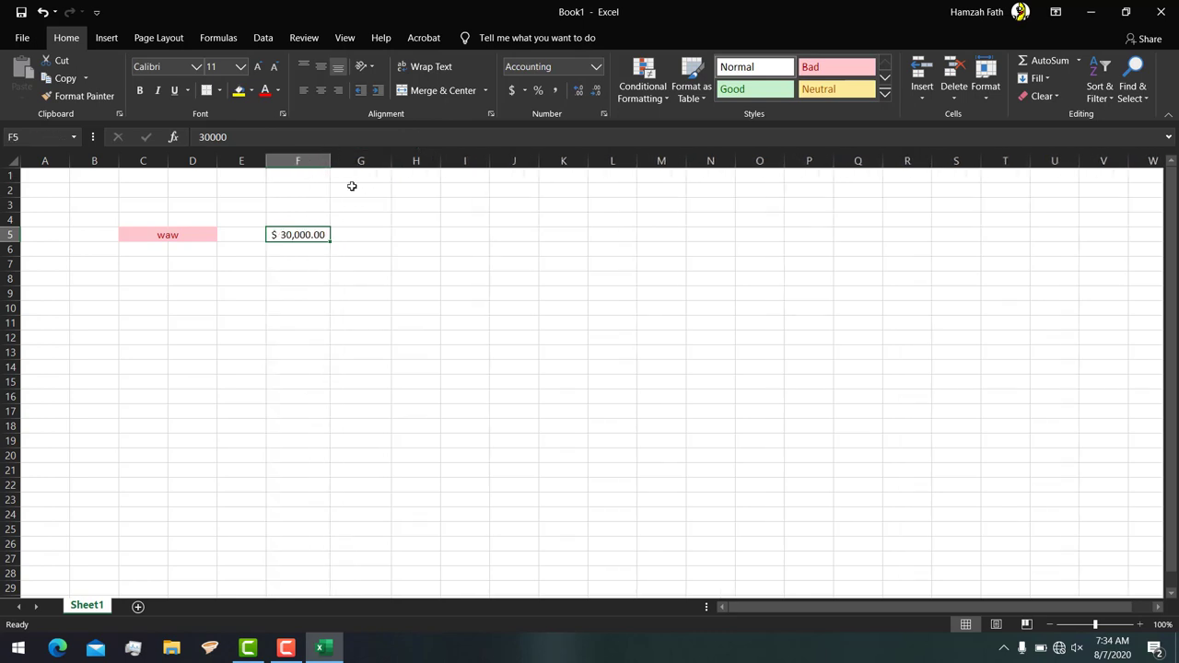
left_click(320, 235)
left_click(303, 258)
left_click(997, 343)
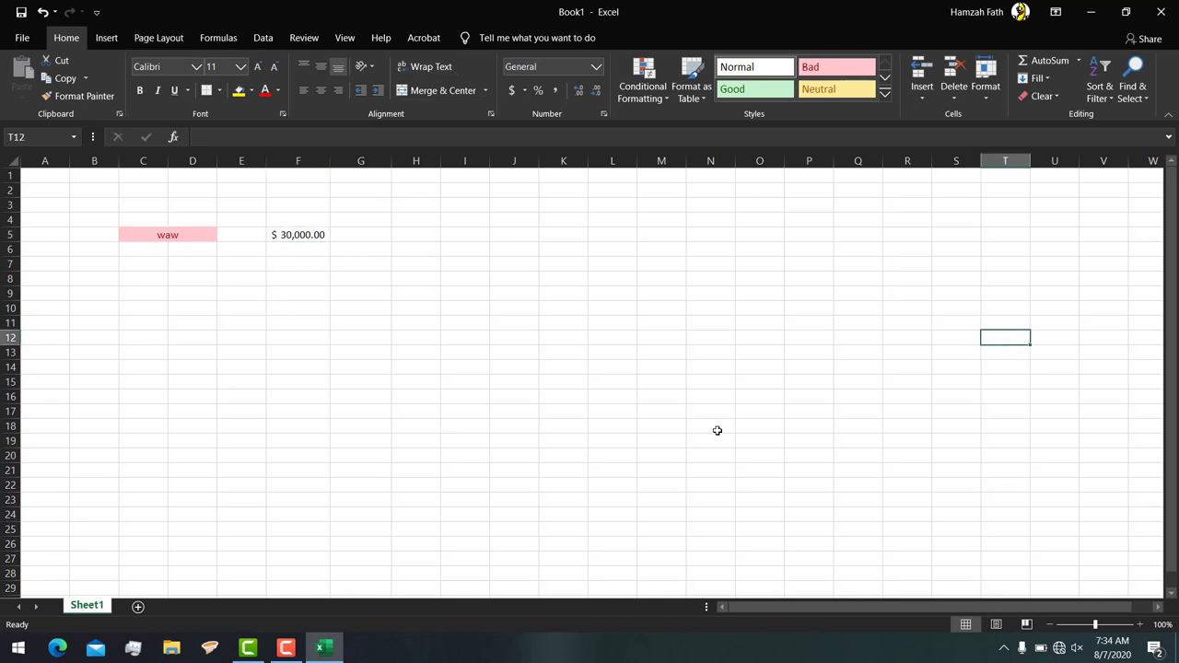
left_click(324, 341)
left_click(767, 425)
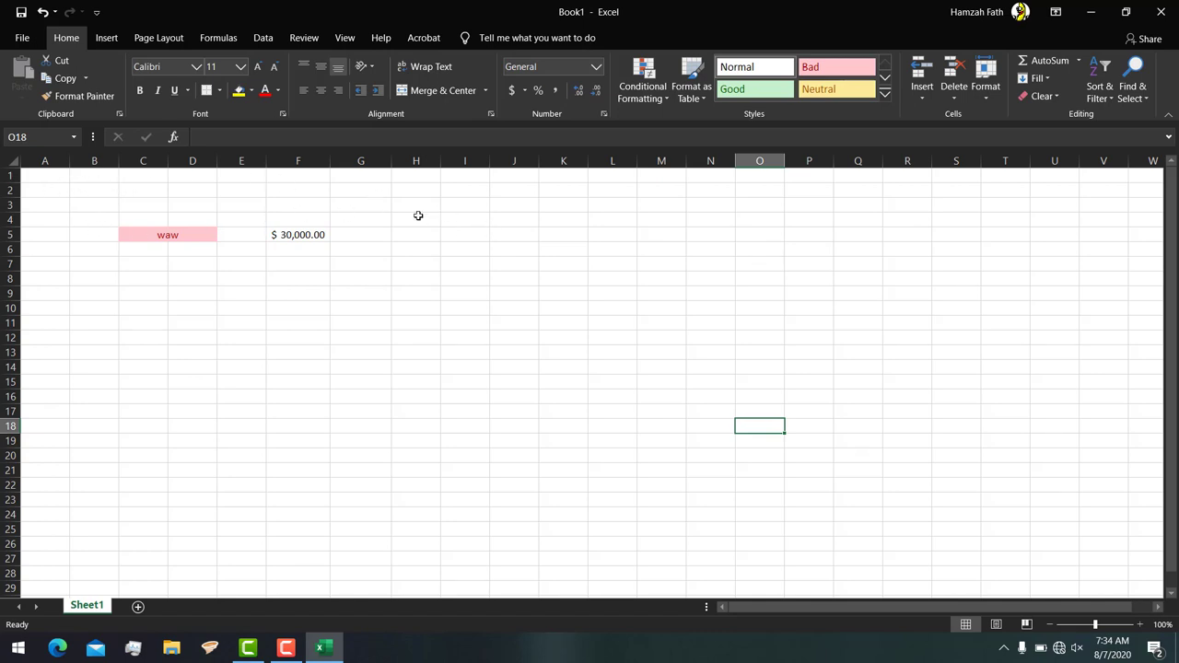
left_click(56, 181)
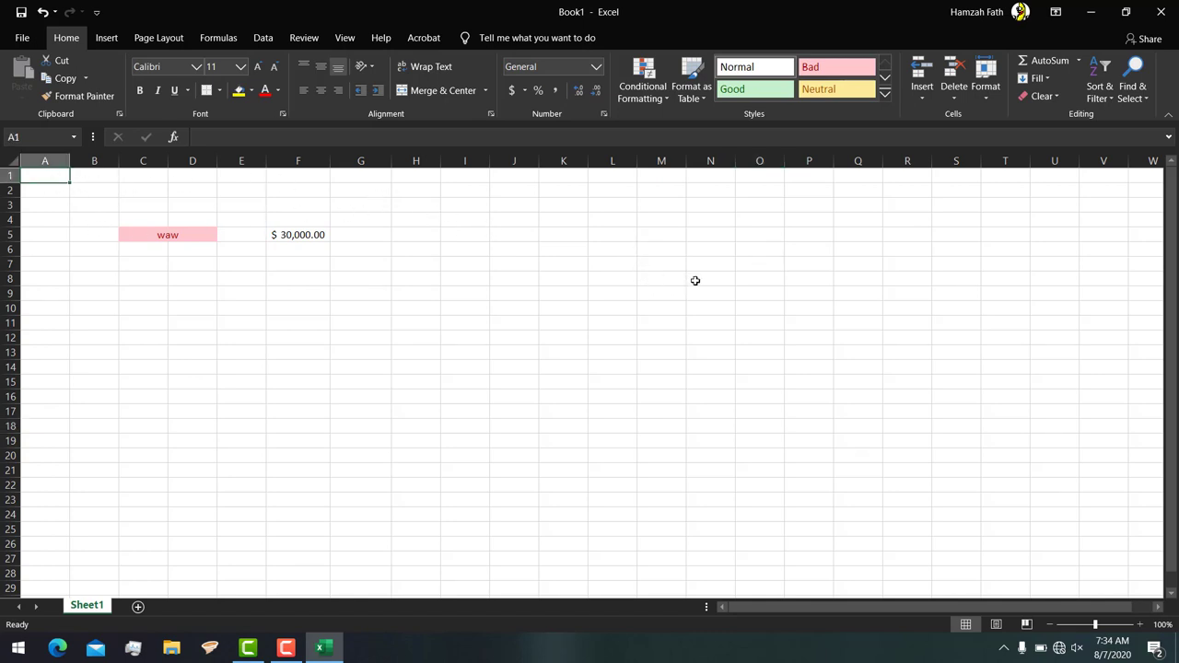
left_click(111, 171)
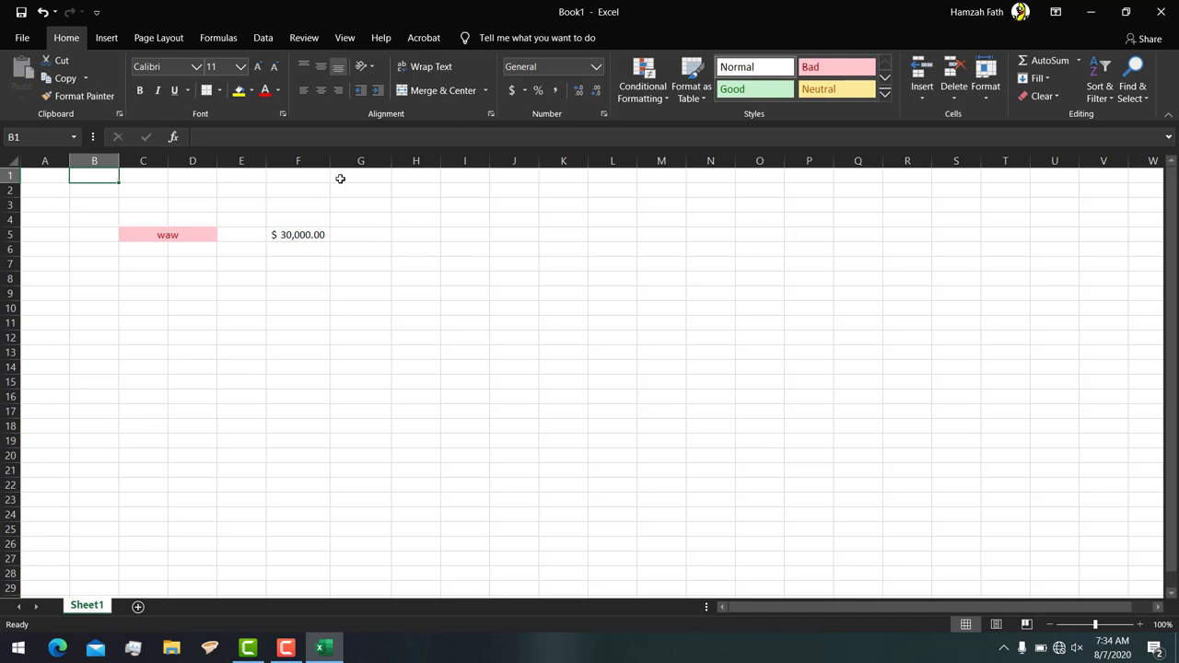
left_click(230, 186)
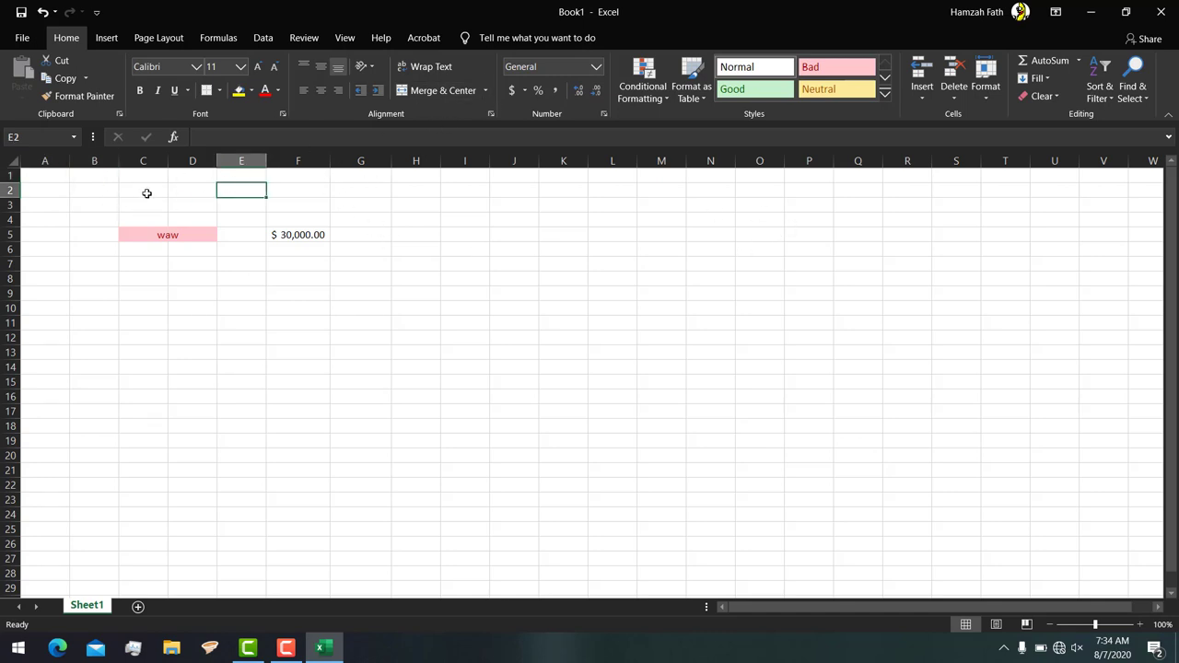
left_click(109, 177)
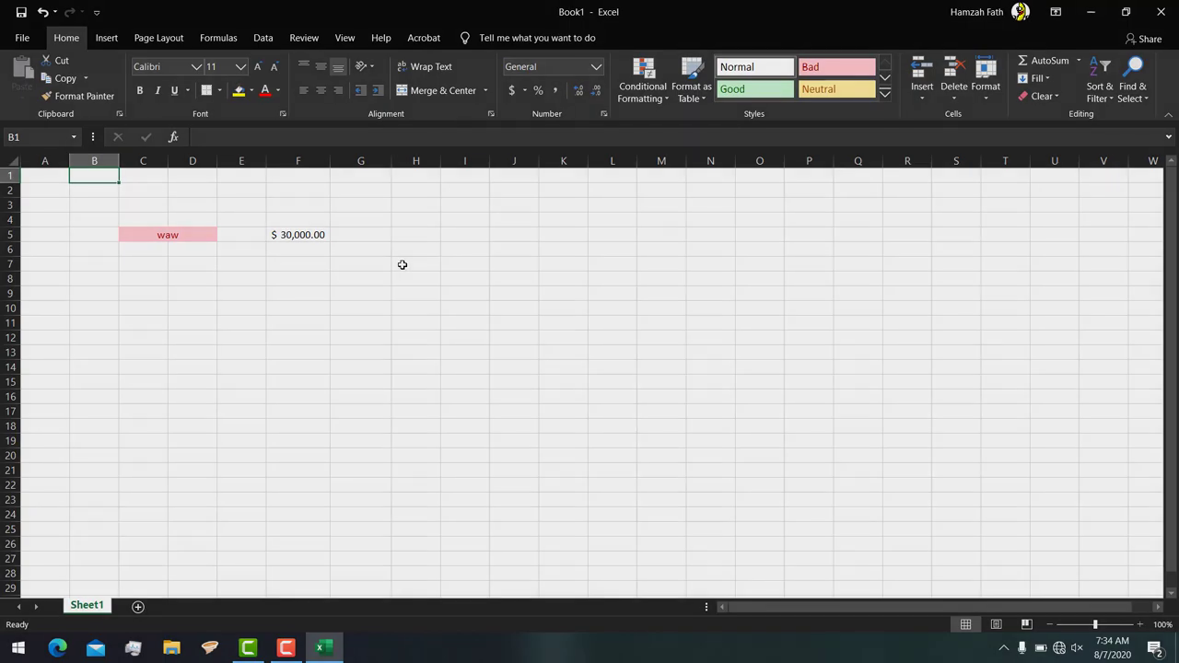